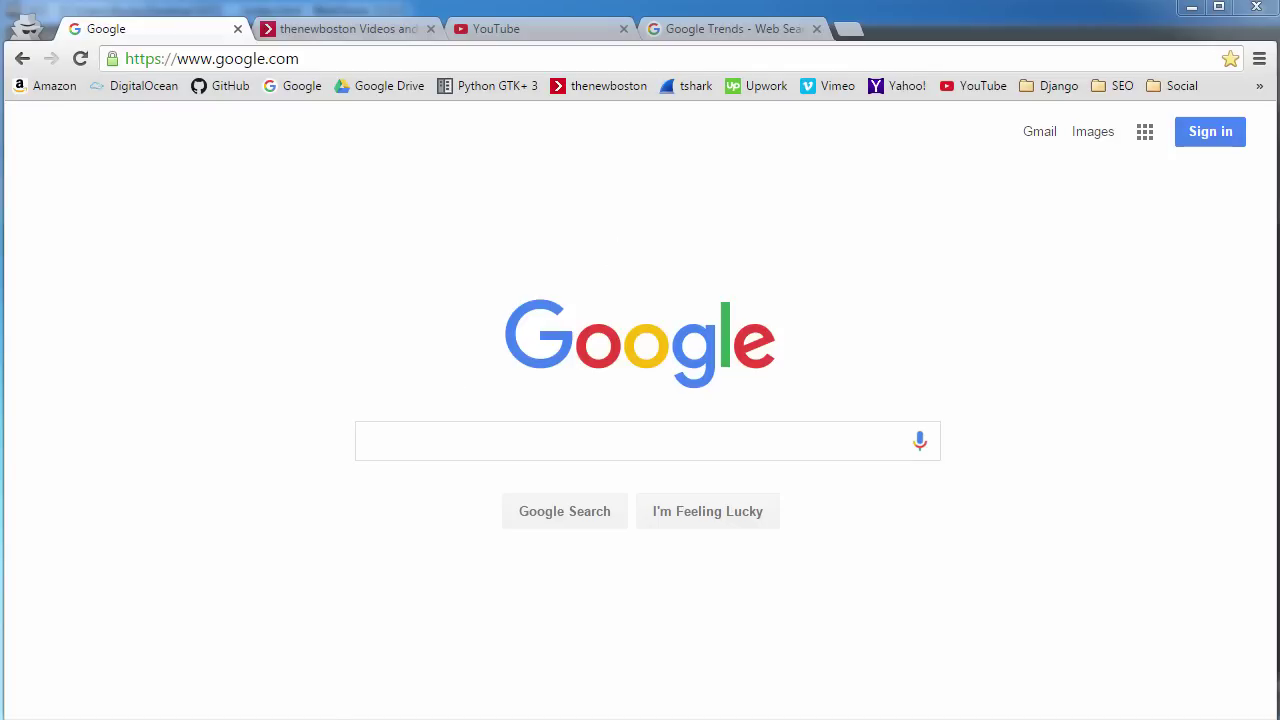
- Glance at the thenewboston videos page, return to Google, and search for "apple"
{"action": "left_click", "coordinate": [368, 30]}
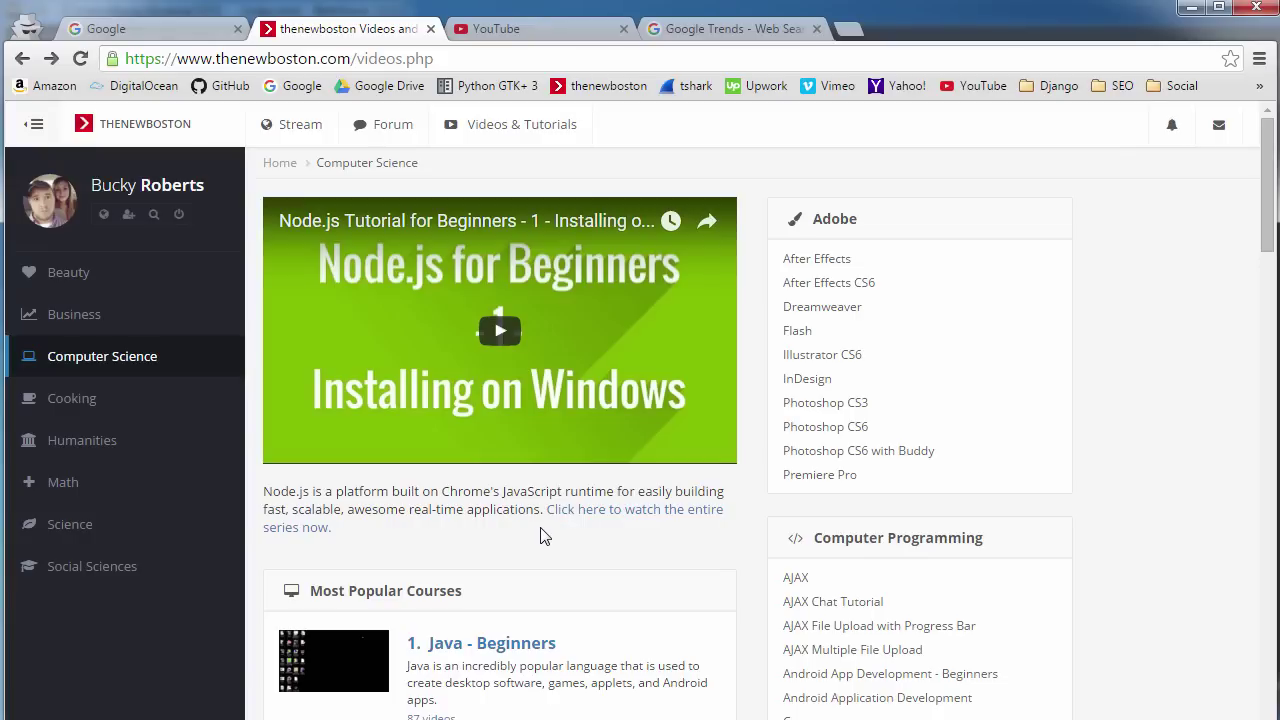
{"action": "left_click", "coordinate": [145, 32]}
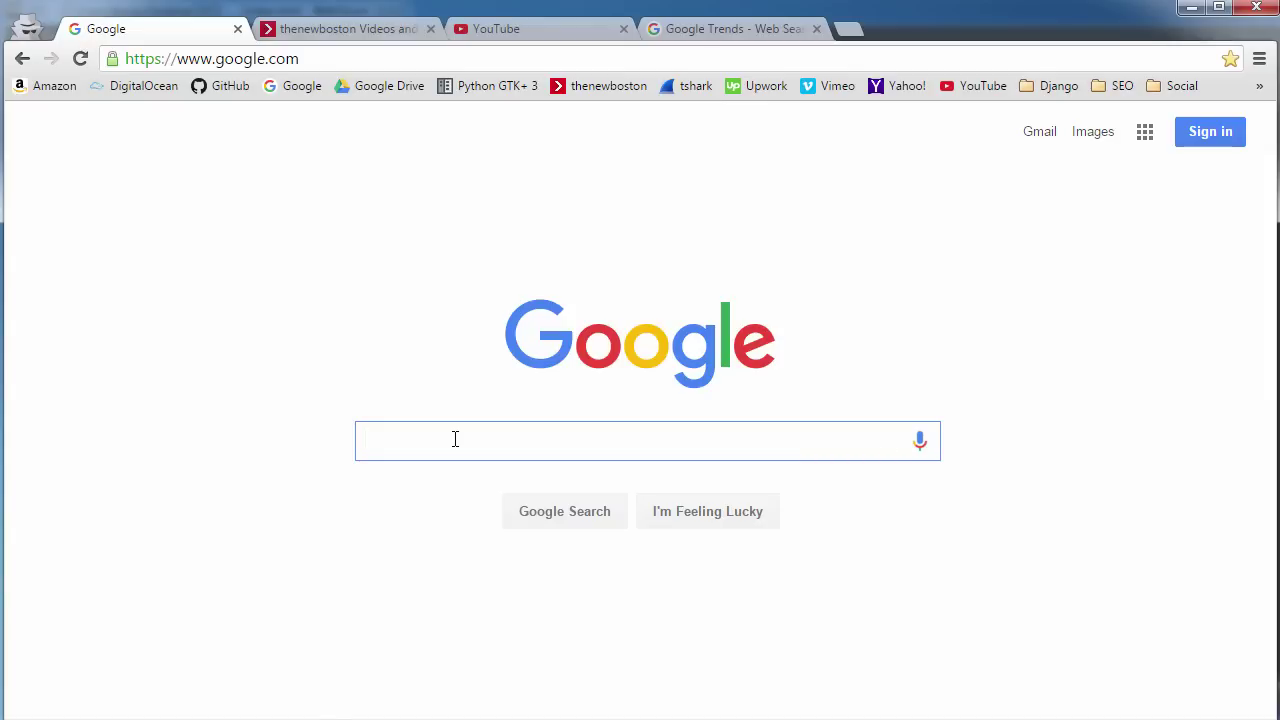
{"action": "type", "text": "apple"}
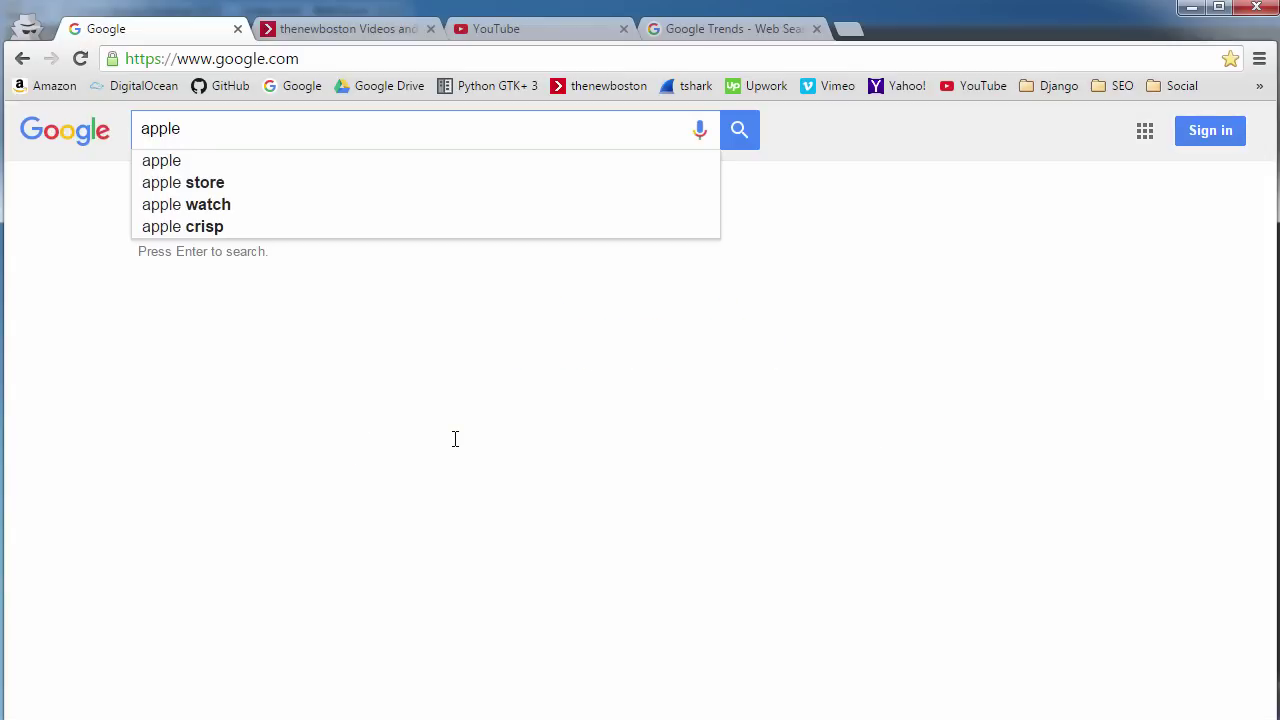
{"action": "key", "text": "Return"}
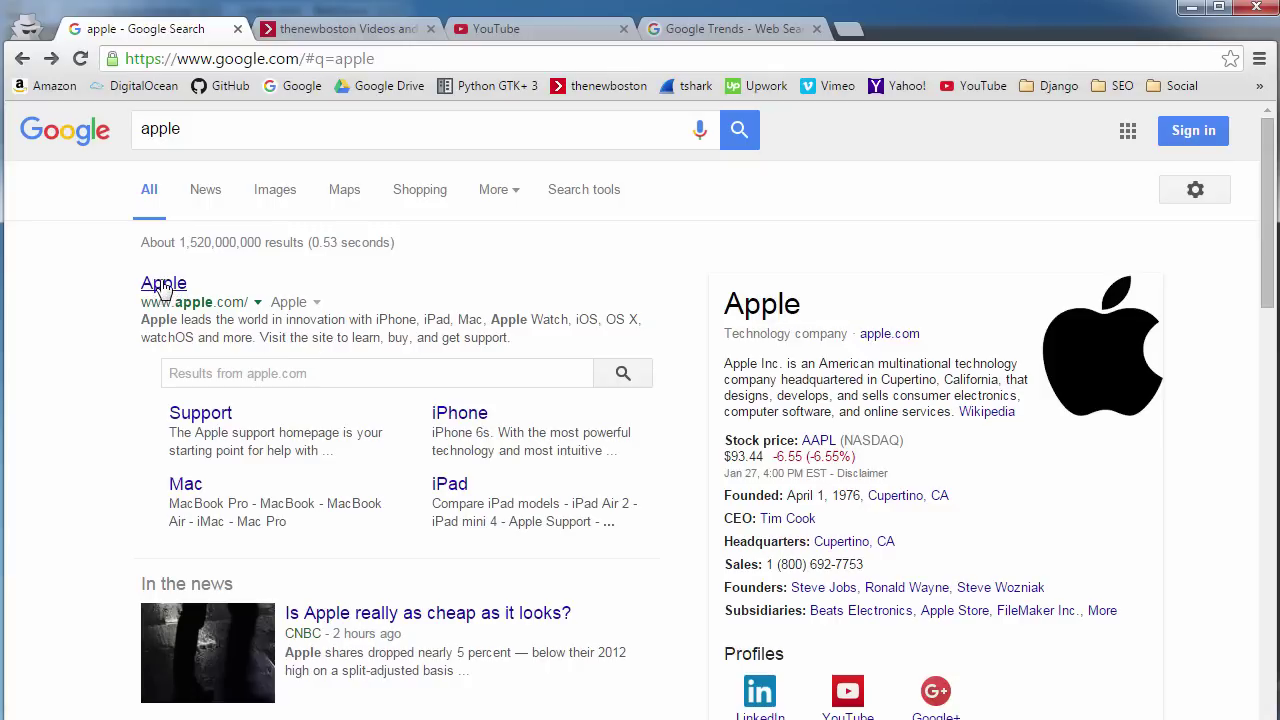
- Extend the query to "applesauce", run the search, and look through the recipe results
{"action": "left_click", "coordinate": [200, 130]}
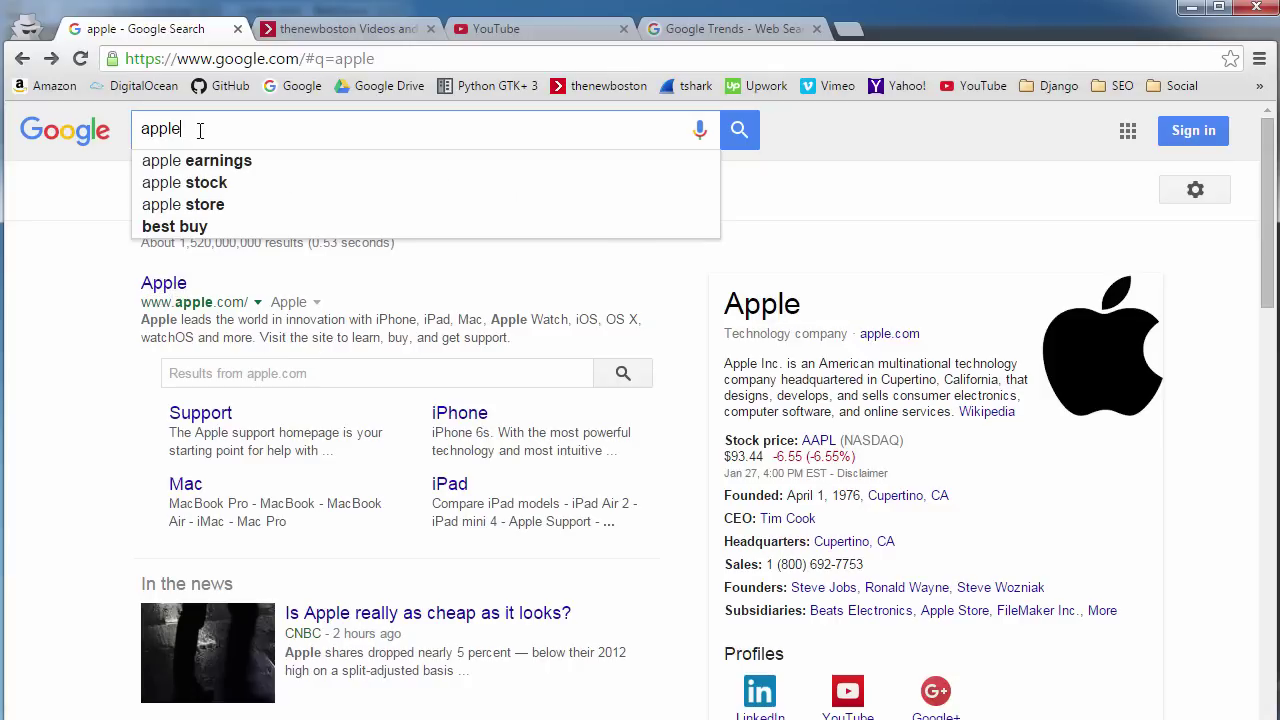
{"action": "type", "text": "sauce"}
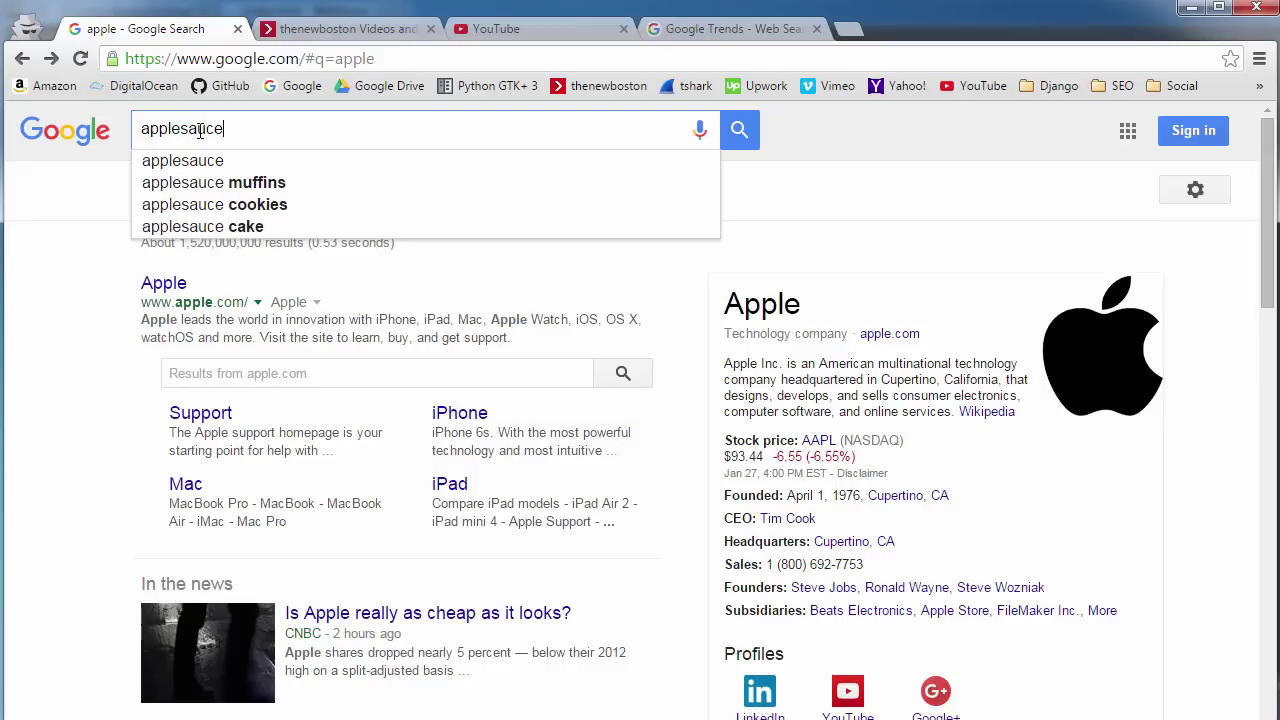
{"action": "key", "text": "Return"}
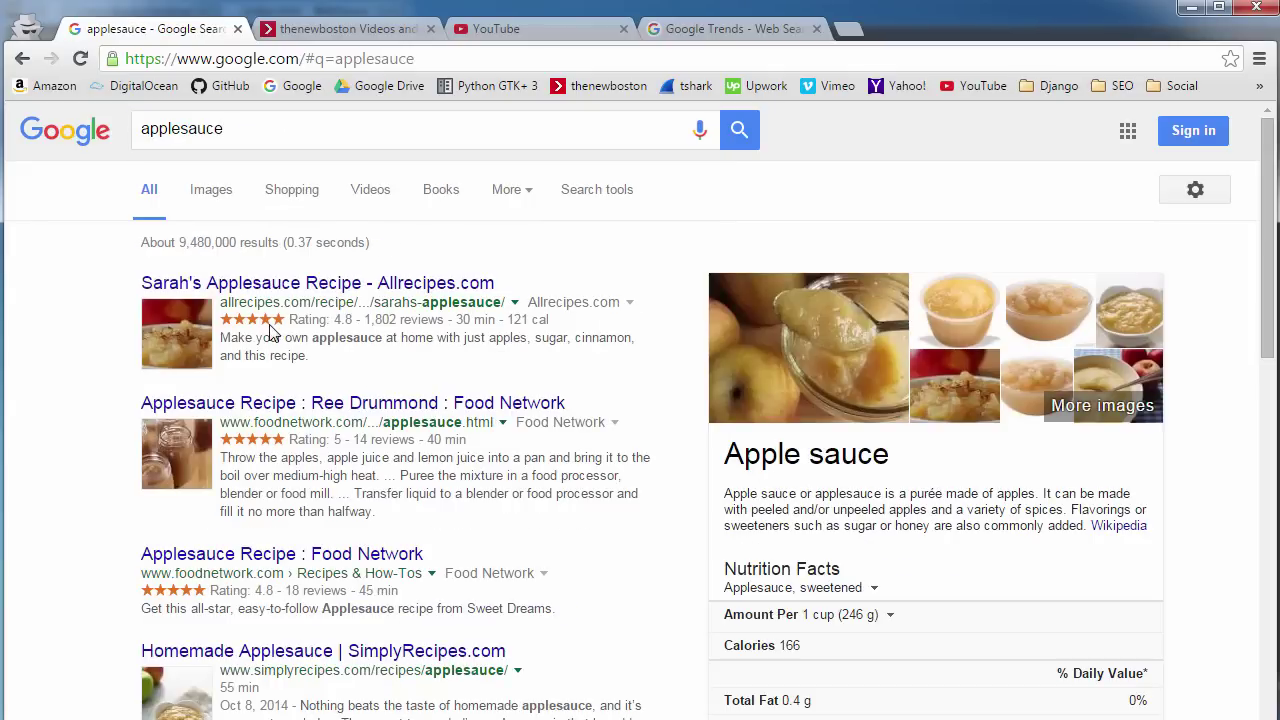
{"action": "scroll", "coordinate": [283, 305], "scroll_direction": "down", "scroll_amount": 4}
{"action": "scroll", "coordinate": [283, 305], "scroll_direction": "up", "scroll_amount": 4}
{"action": "scroll", "coordinate": [250, 325], "scroll_direction": "down", "scroll_amount": 4}
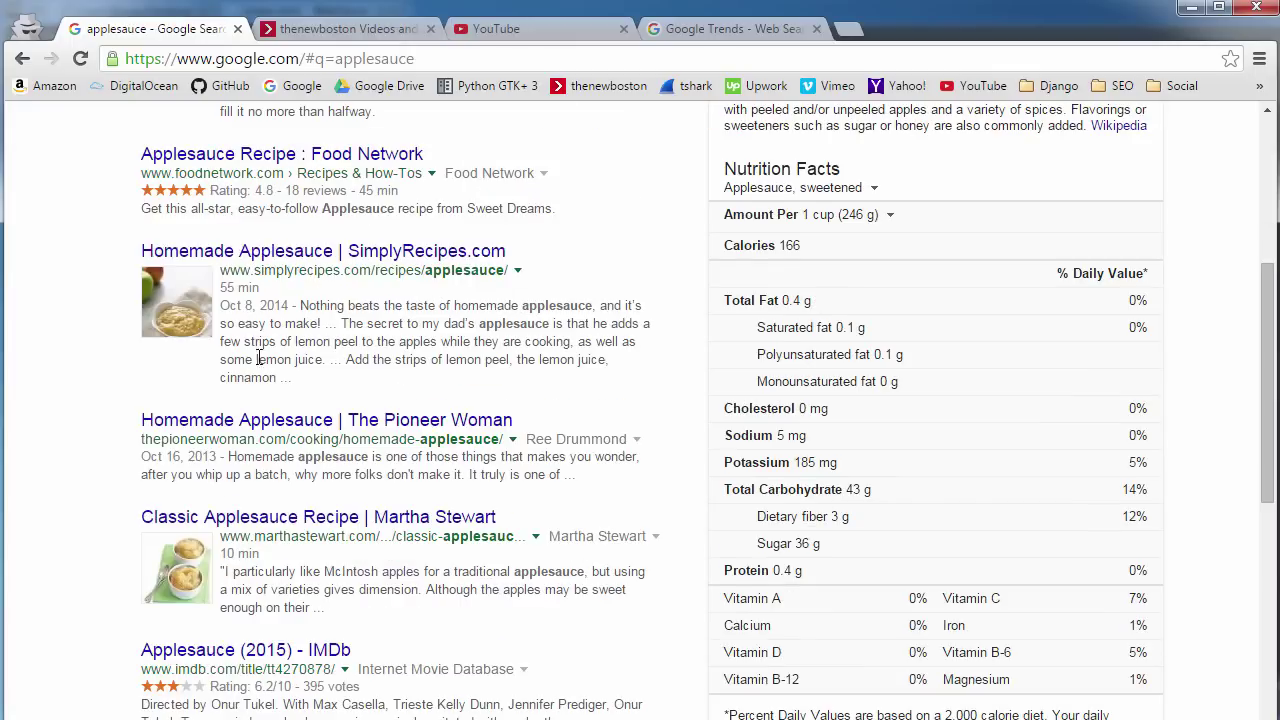
{"action": "scroll", "coordinate": [338, 410], "scroll_direction": "up", "scroll_amount": 4}
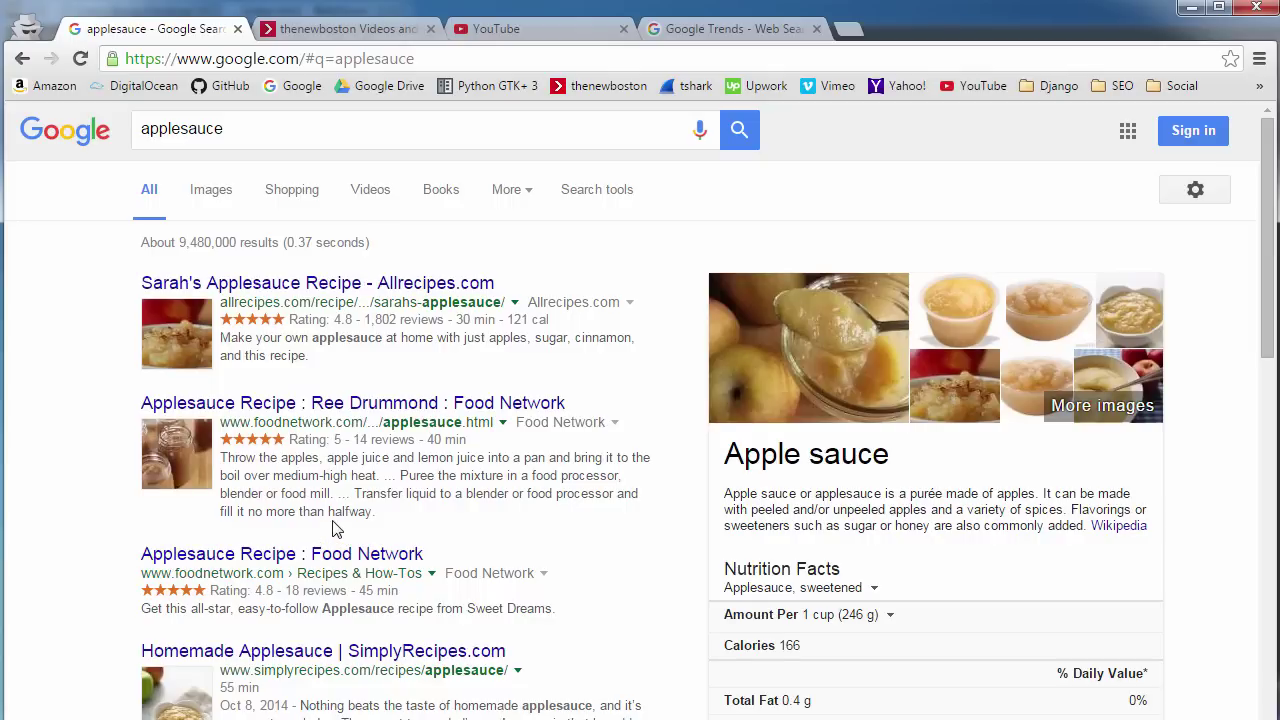
- Start a fresh Google query from the homepage and enter "grandma homemade applesau" to bring up suggestions
{"action": "left_click", "coordinate": [80, 140]}
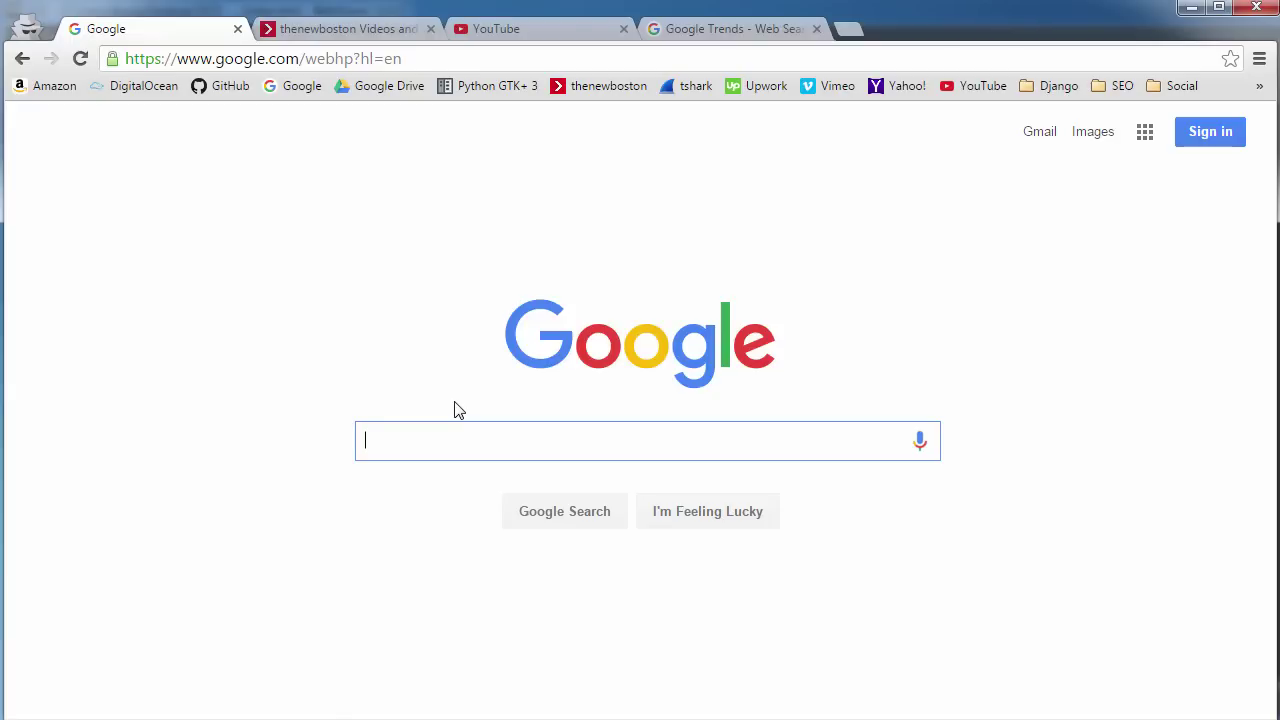
{"action": "type", "text": "grabn"}
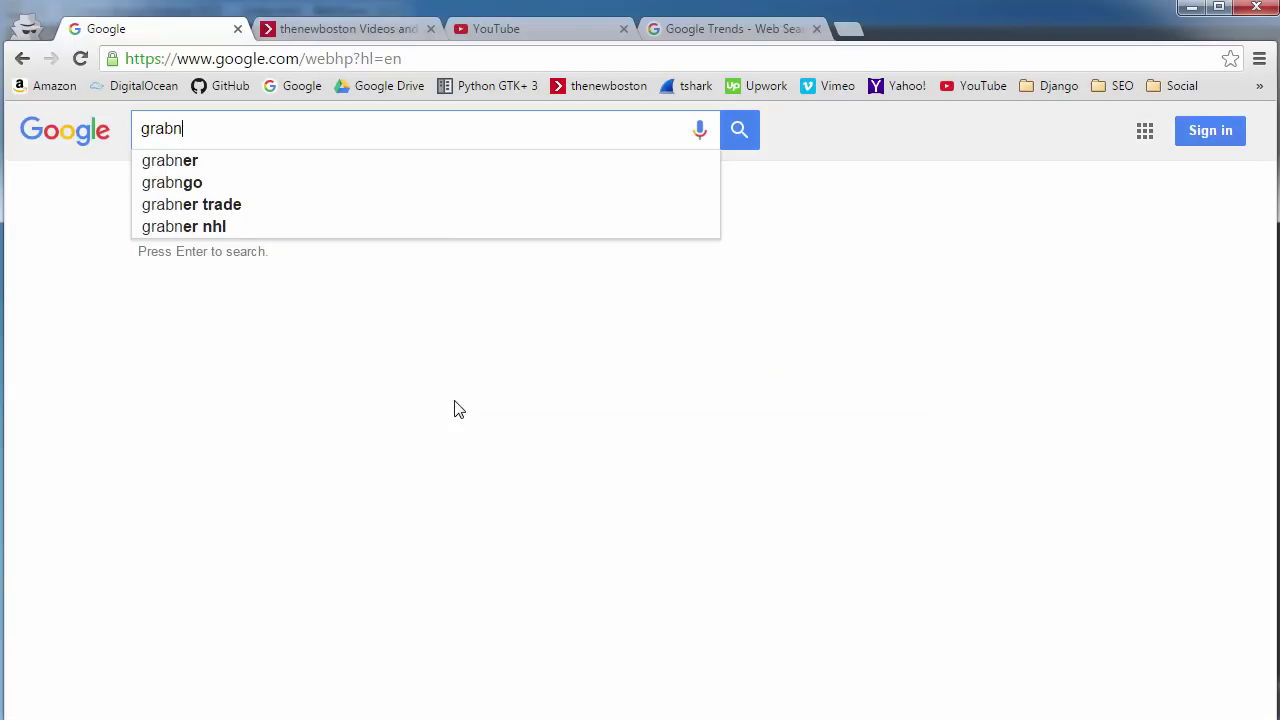
{"action": "key", "text": "BackSpace"}
{"action": "key", "text": "BackSpace"}
{"action": "type", "text": "ndma homepade"}
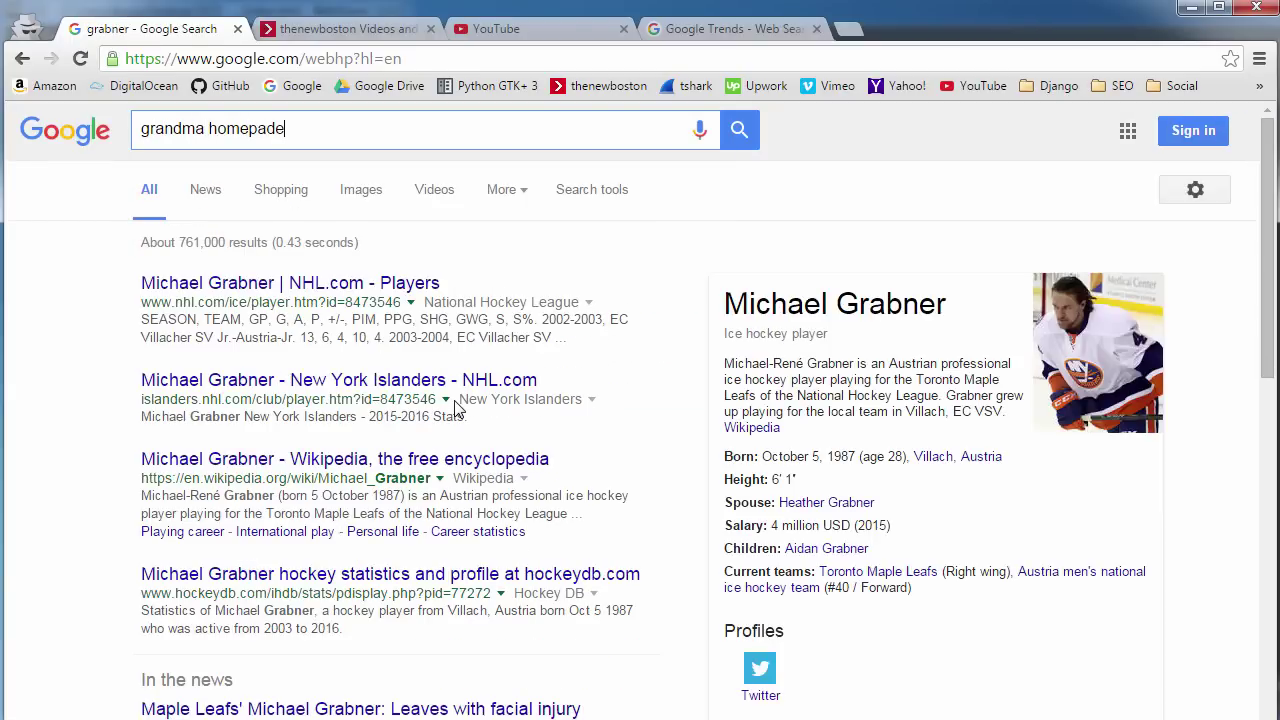
{"action": "key", "text": "BackSpace"}
{"action": "key", "text": "BackSpace"}
{"action": "key", "text": "BackSpace"}
{"action": "key", "text": "BackSpace"}
{"action": "type", "text": "made applesau"}
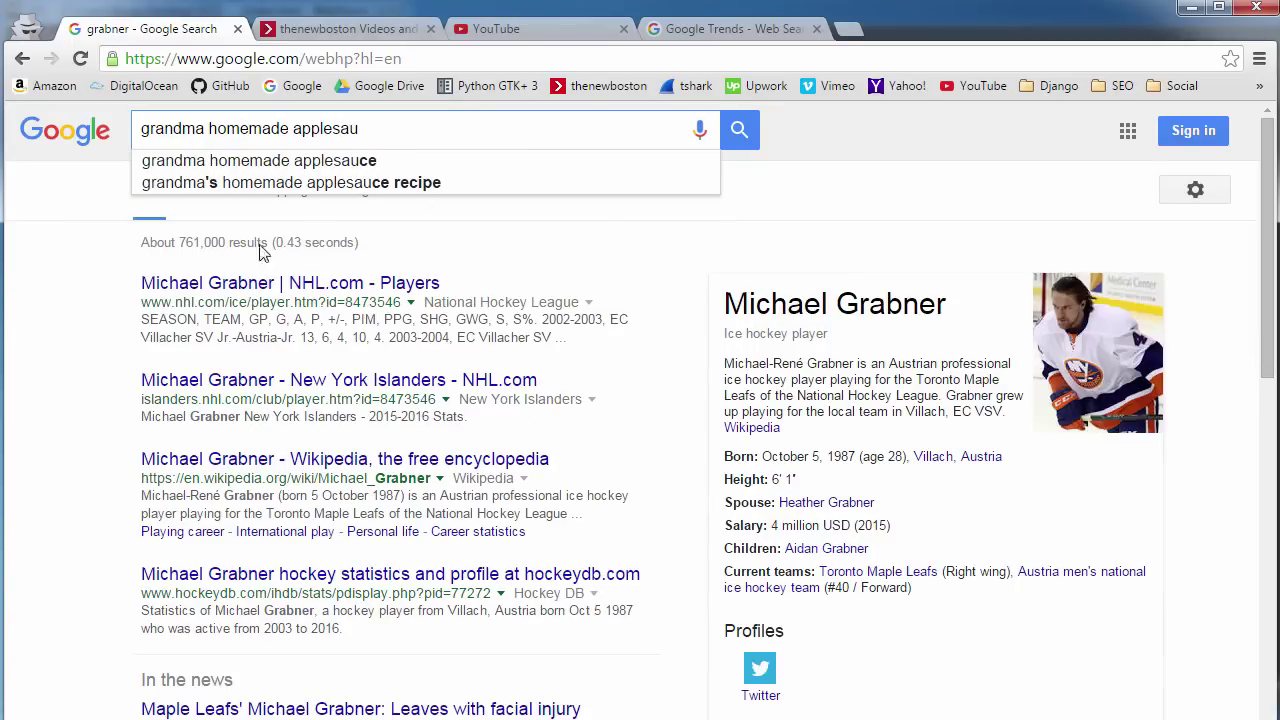
- Replace the query with "buy applesauce online" and run the search
{"action": "left_click_drag", "start_coordinate": [374, 129], "coordinate": [50, 130]}
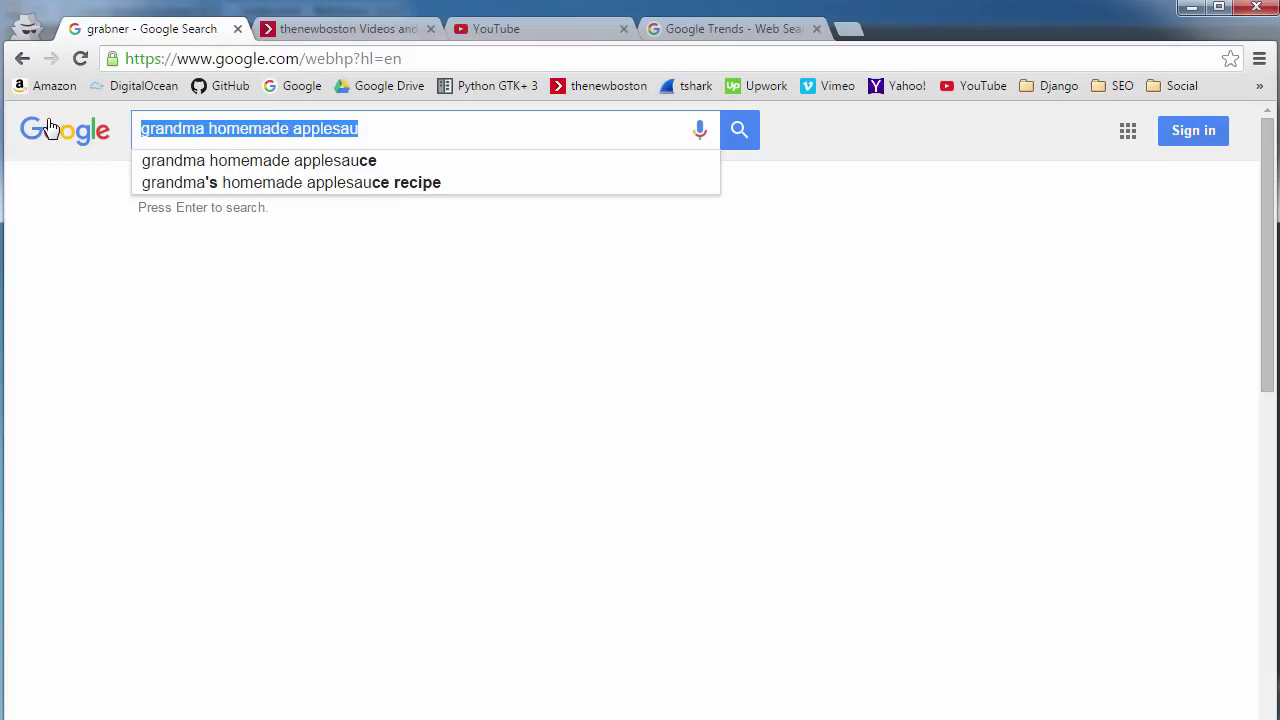
{"action": "key", "text": "BackSpace"}
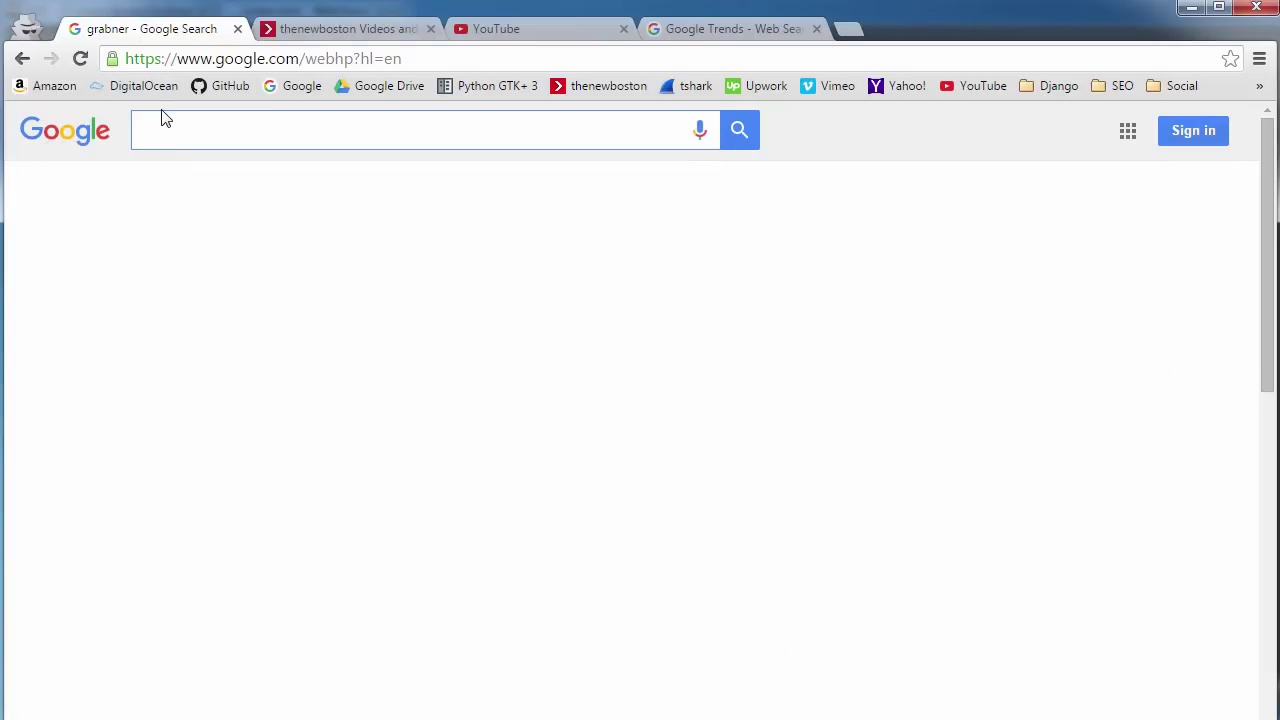
{"action": "type", "text": "buy"}
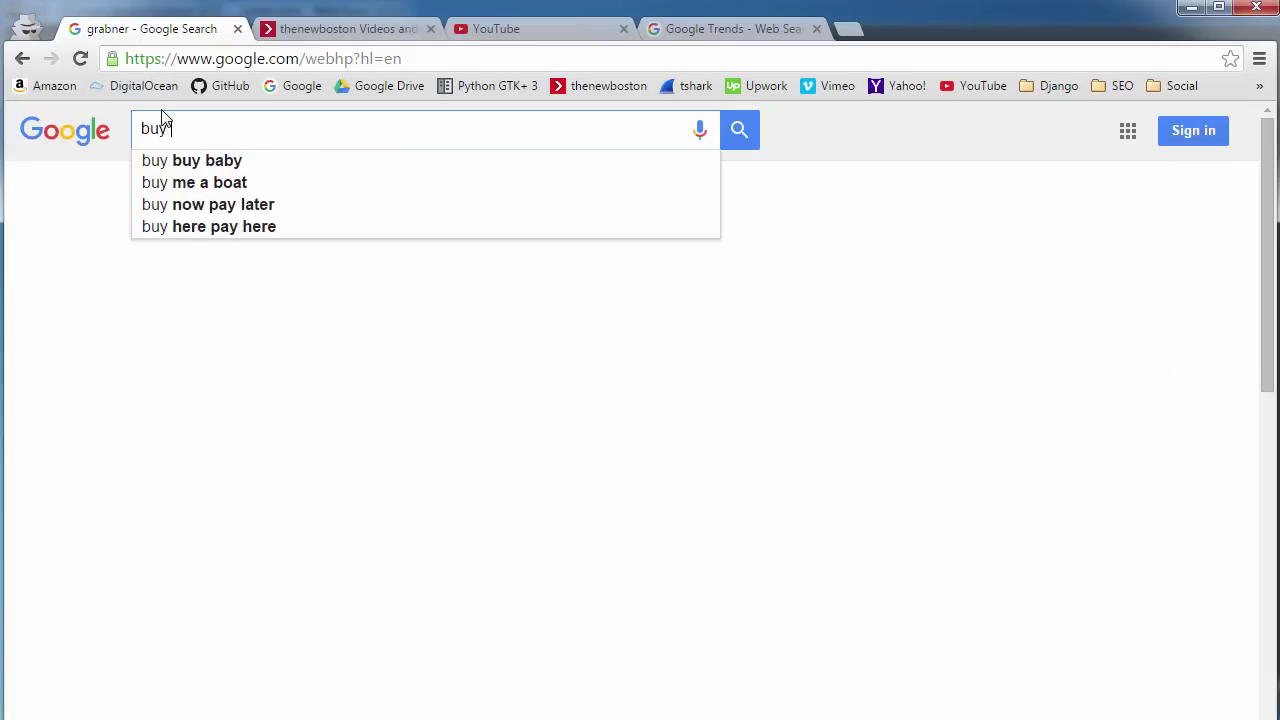
{"action": "type", "text": " applesauce online"}
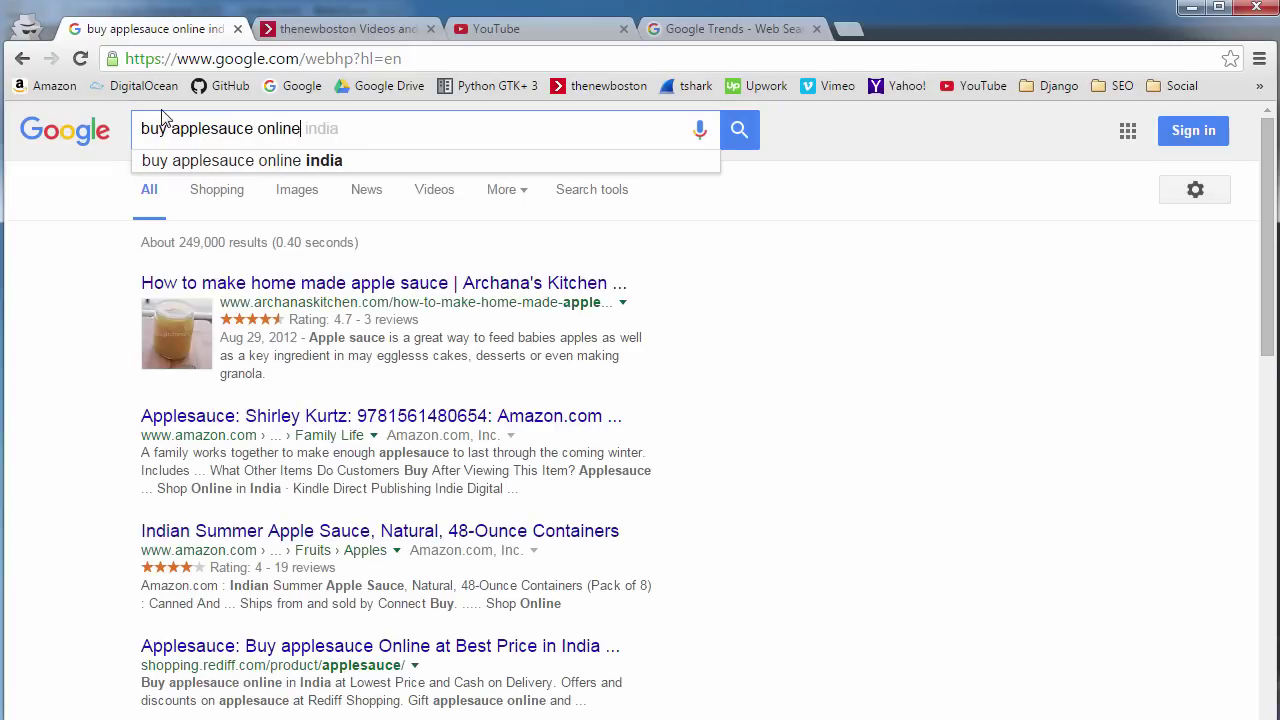
{"action": "key", "text": "Return"}
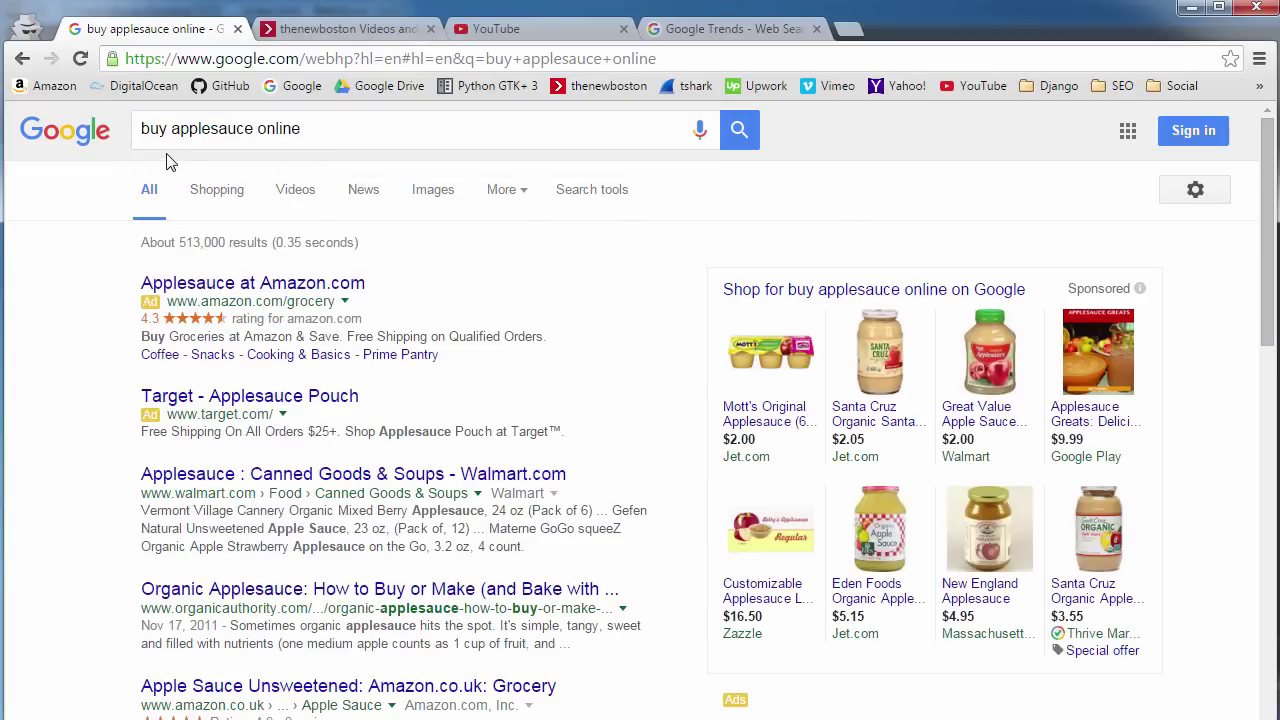
{"action": "triple_click", "coordinate": [314, 128]}
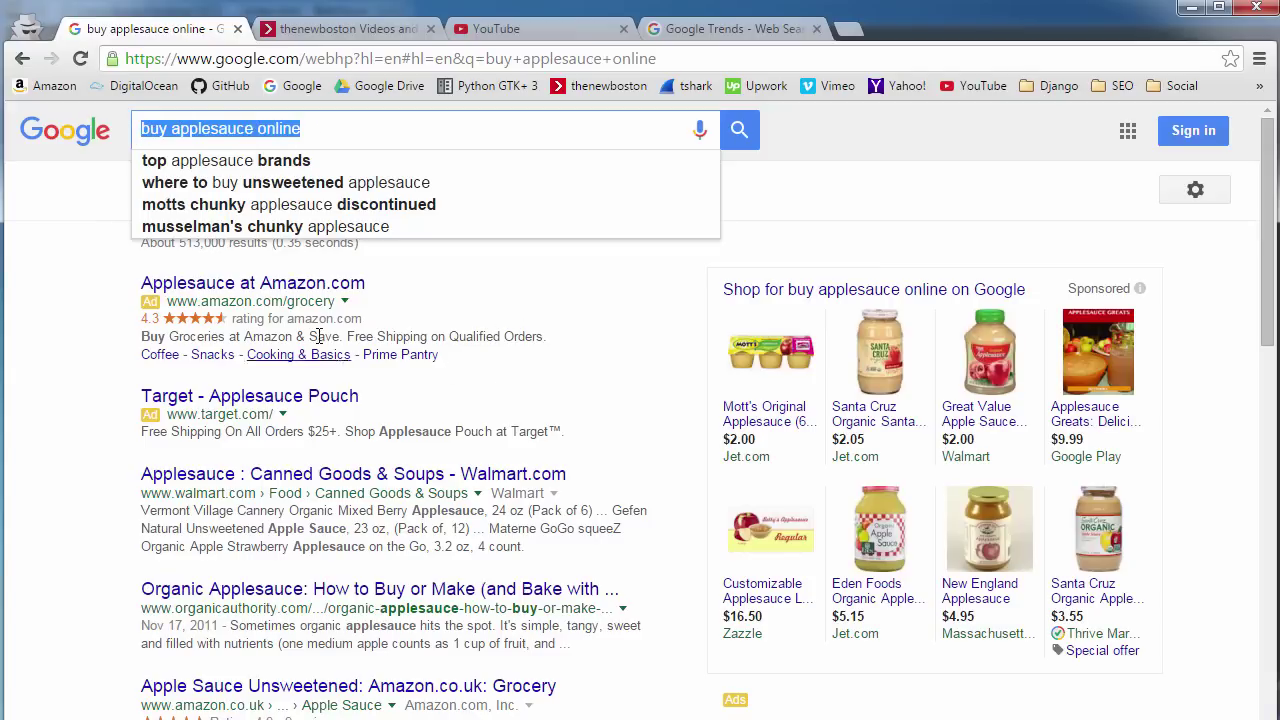
{"action": "left_click", "coordinate": [76, 376]}
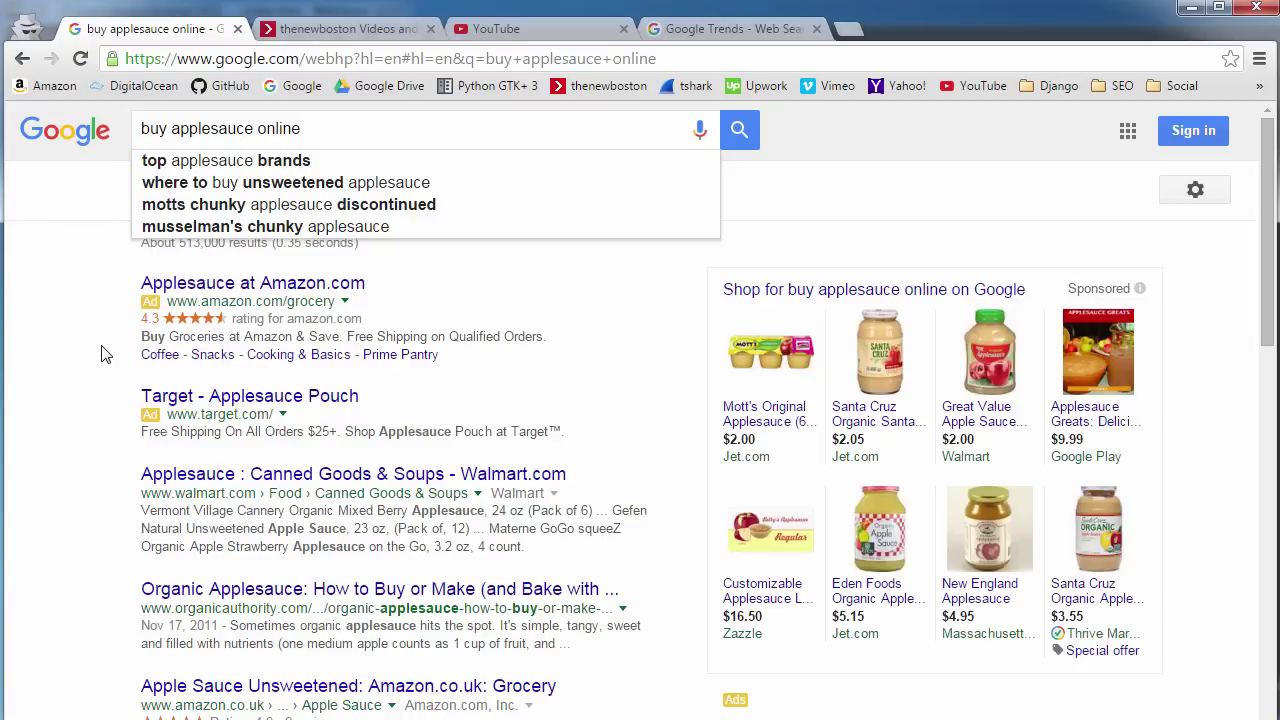
- Return to the Google homepage, check the thenewboston videos page, and enter the Google query "programming guide"
{"action": "left_click", "coordinate": [83, 140]}
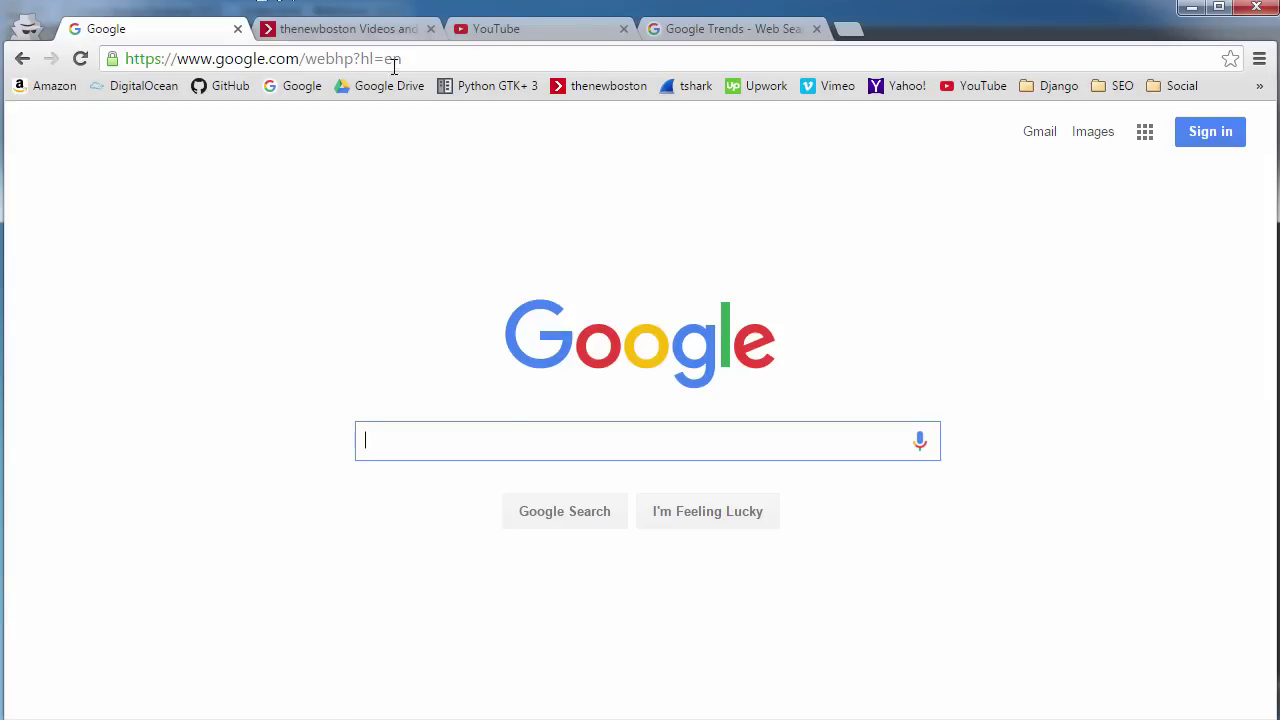
{"action": "left_click", "coordinate": [382, 30]}
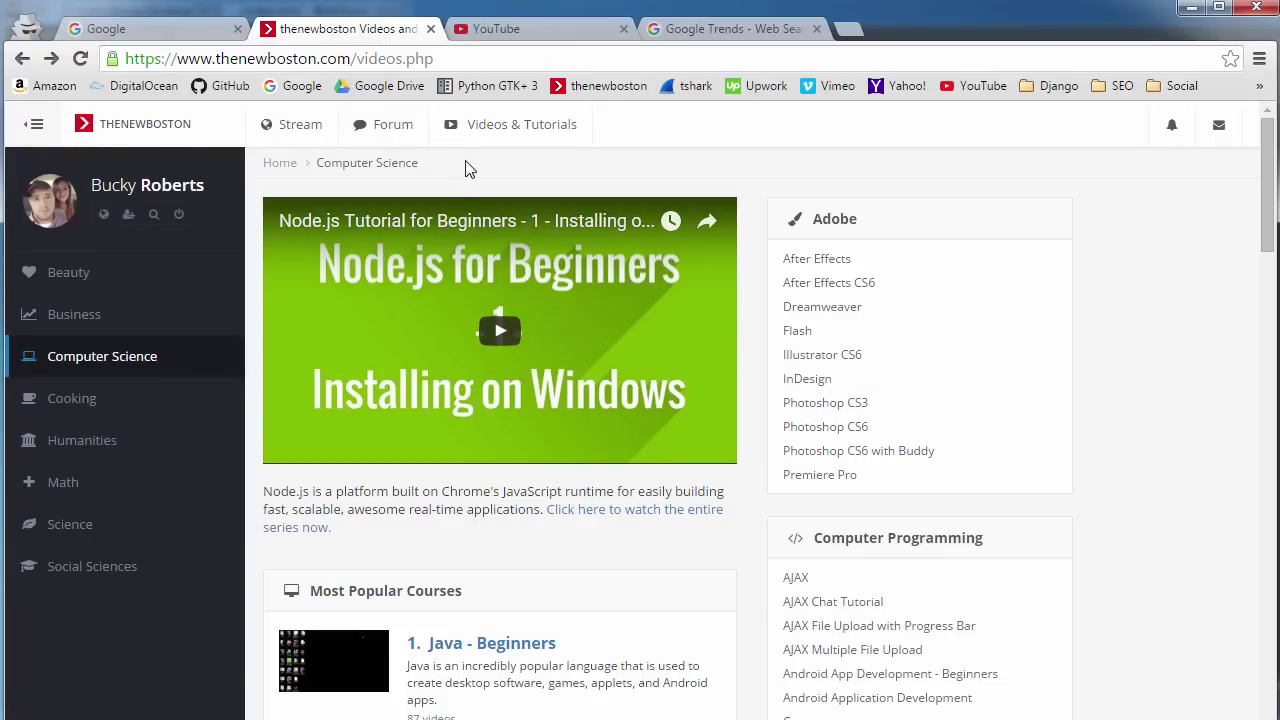
{"action": "left_click", "coordinate": [150, 28]}
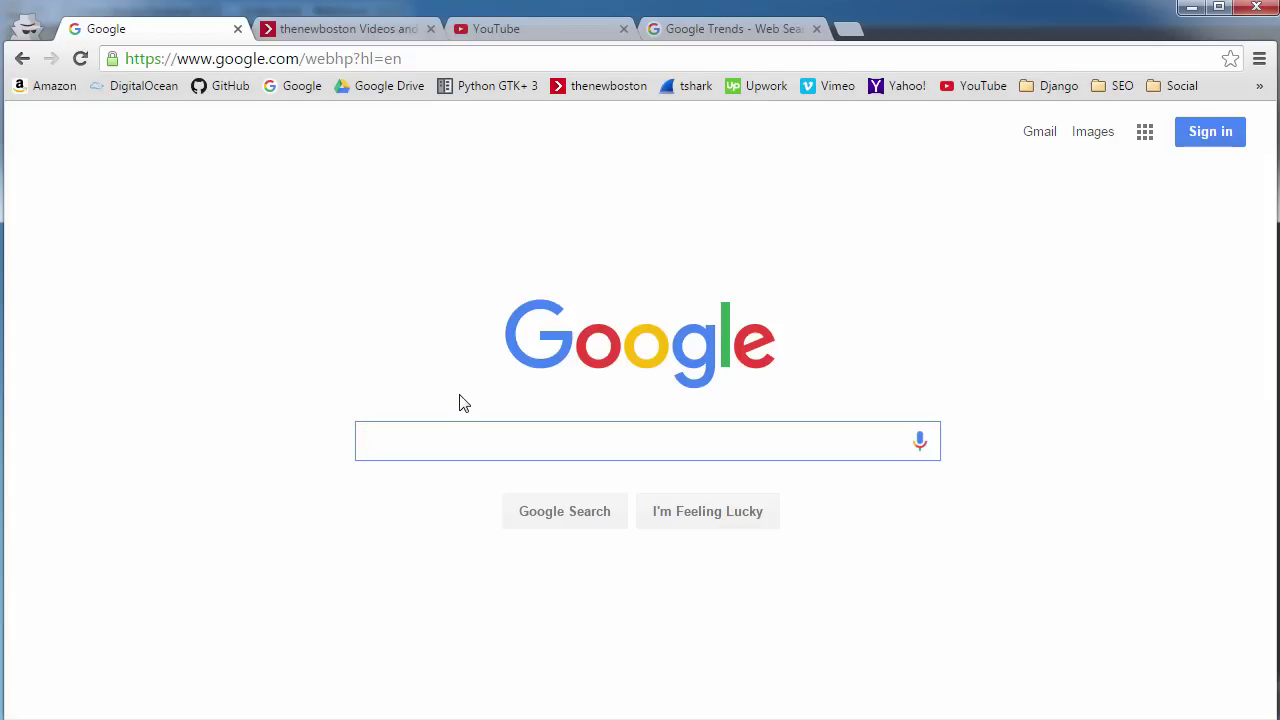
{"action": "type", "text": "programming "}
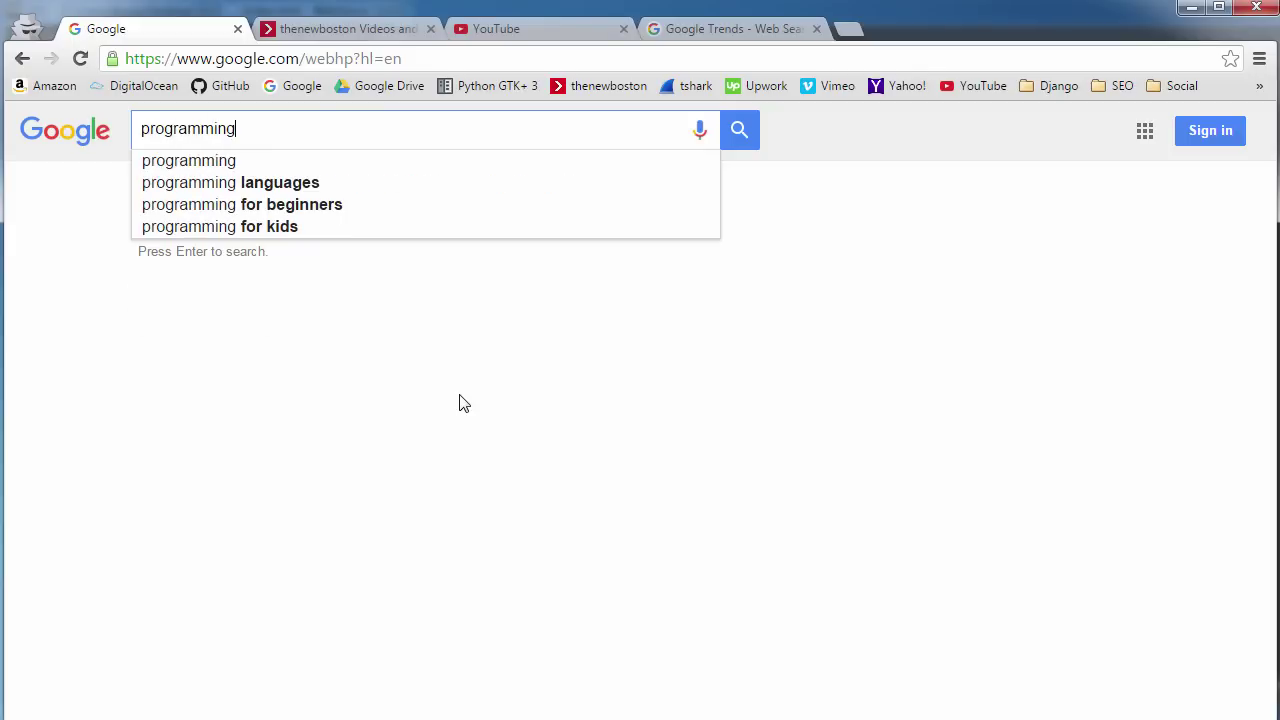
{"action": "type", "text": "guide"}
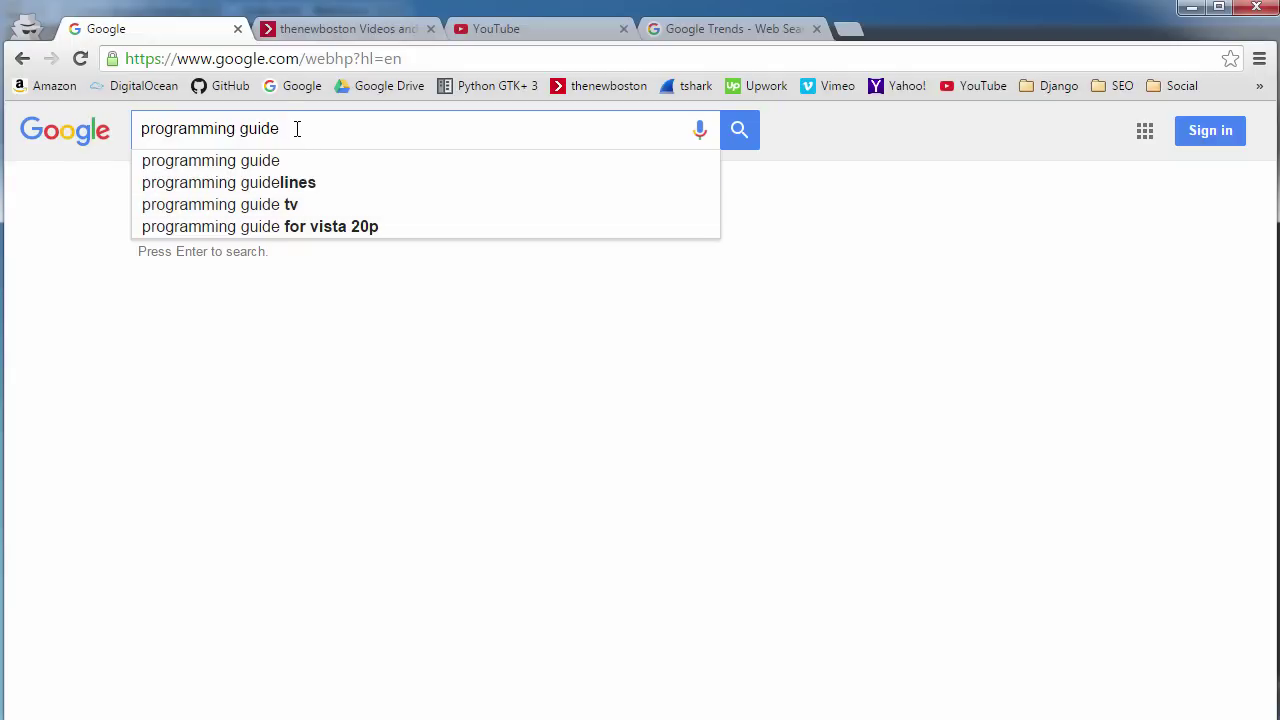
- Replace "guide" in the query so that it reads "programming video tutorials"
{"action": "left_click_drag", "start_coordinate": [297, 128], "coordinate": [240, 129]}
{"action": "left_click", "coordinate": [374, 28]}
{"action": "left_click", "coordinate": [158, 32]}
{"action": "type", "text": "video tur"}
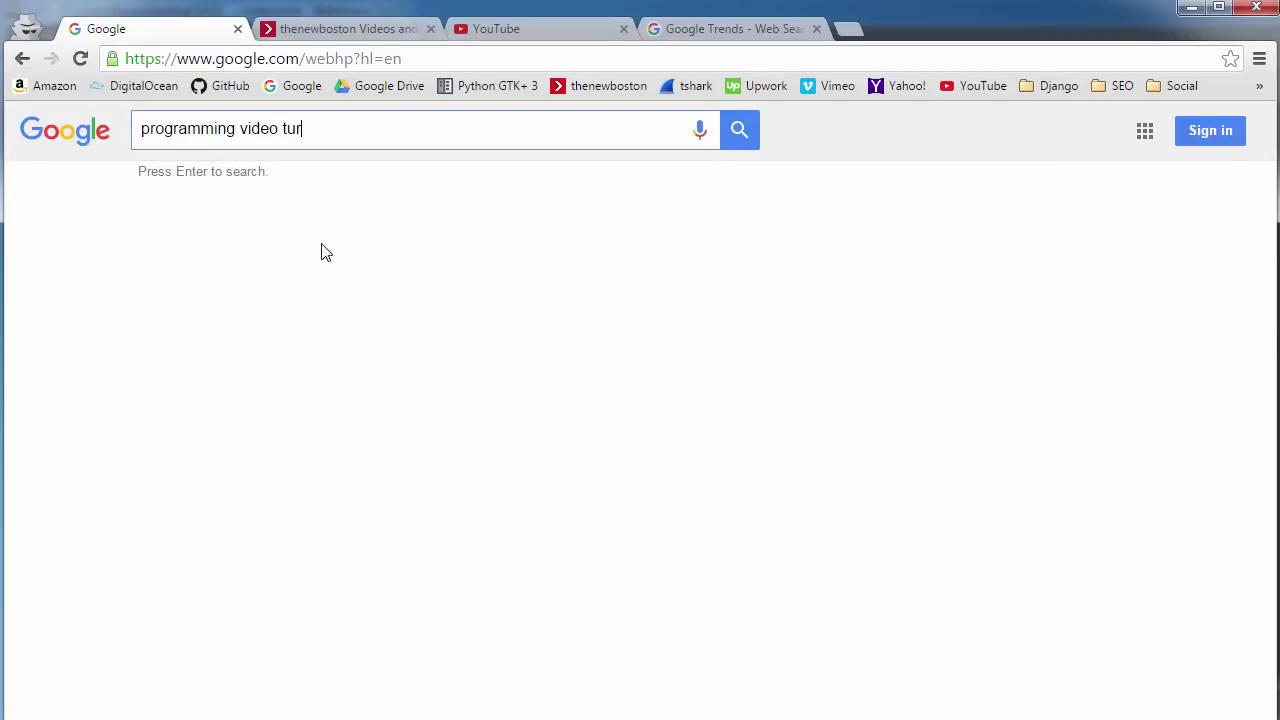
{"action": "key", "text": "BackSpace"}
{"action": "type", "text": "torials"}
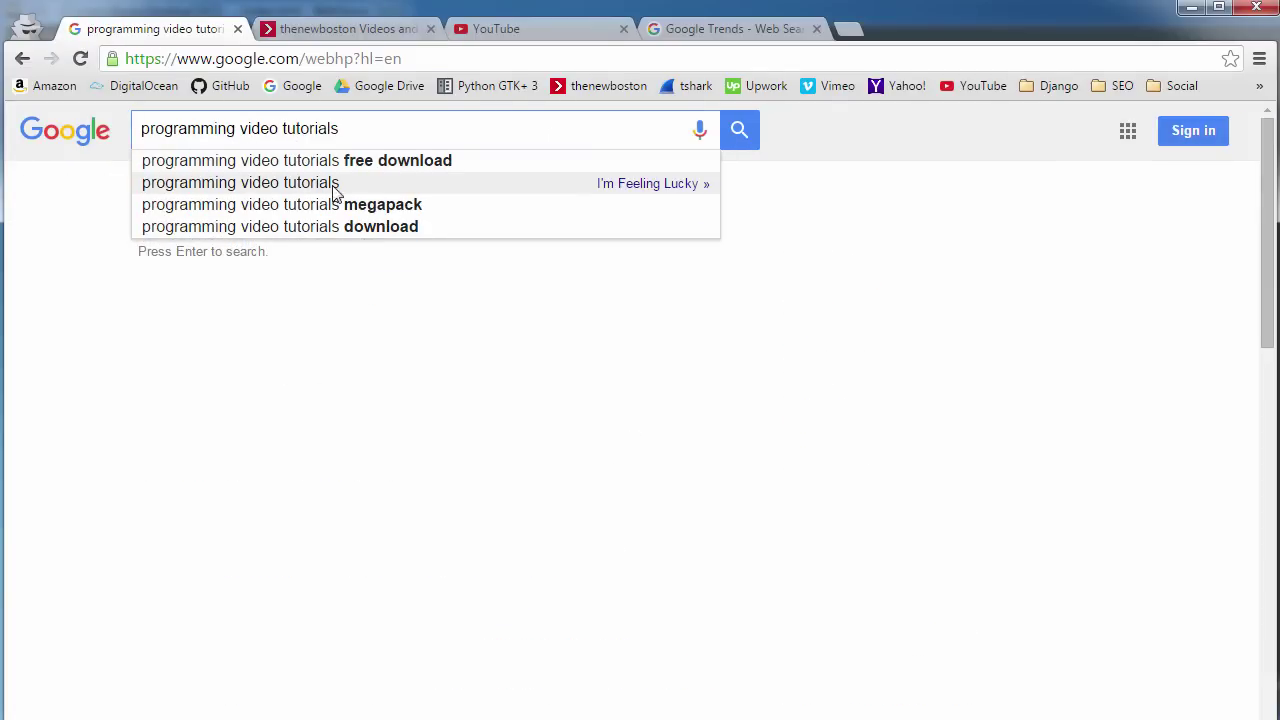
- Clear the query by reopening the Google homepage, then view the thenewboston videos page and return to Google
{"action": "left_click", "coordinate": [74, 145]}
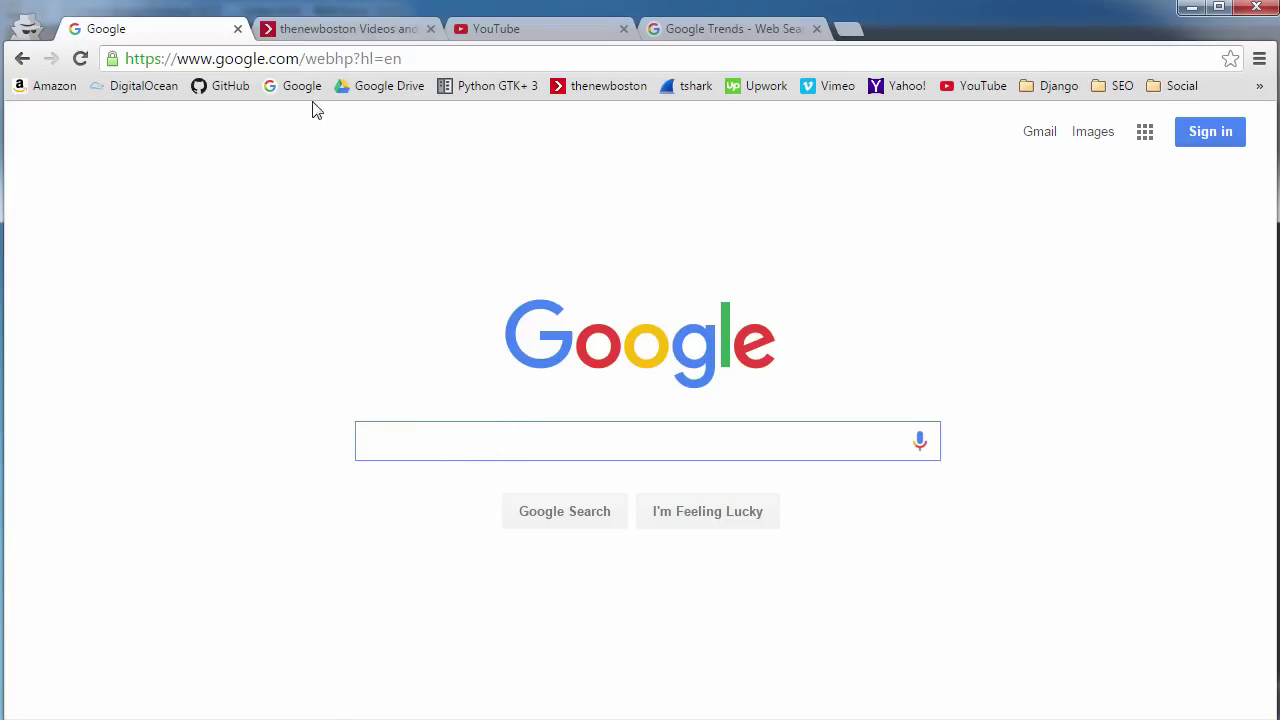
{"action": "left_click", "coordinate": [314, 30]}
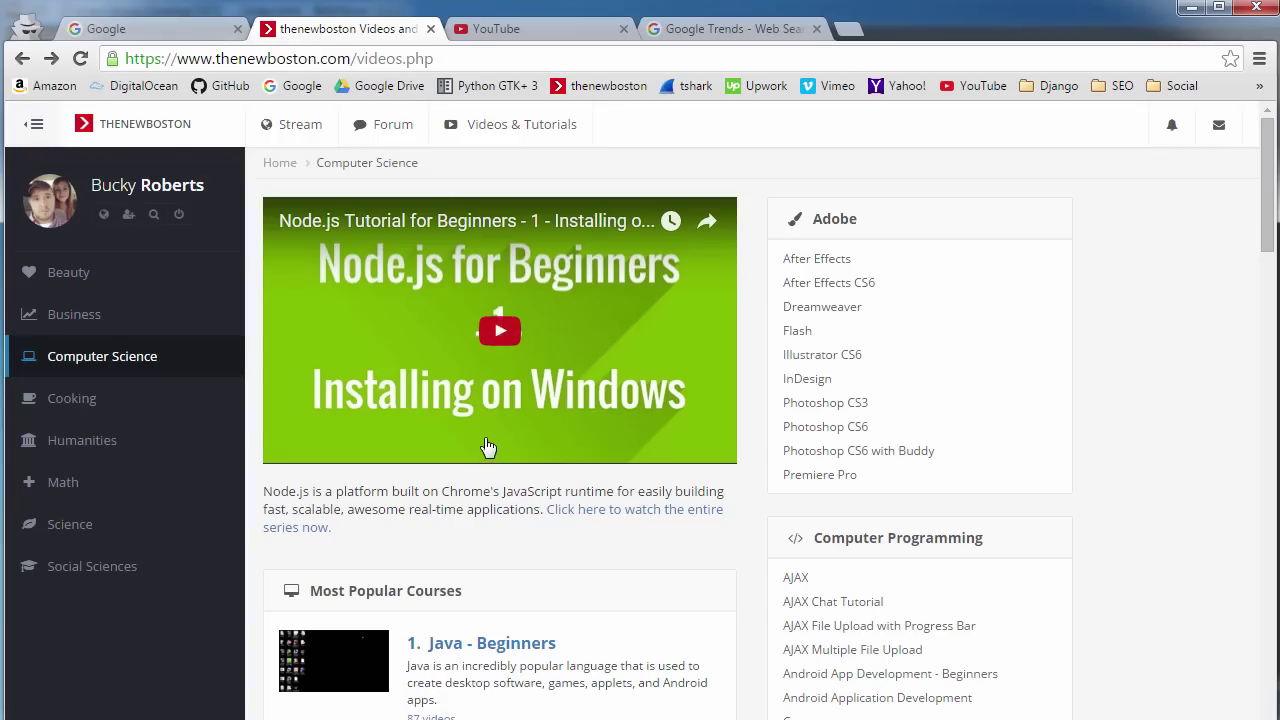
{"action": "left_click", "coordinate": [157, 35]}
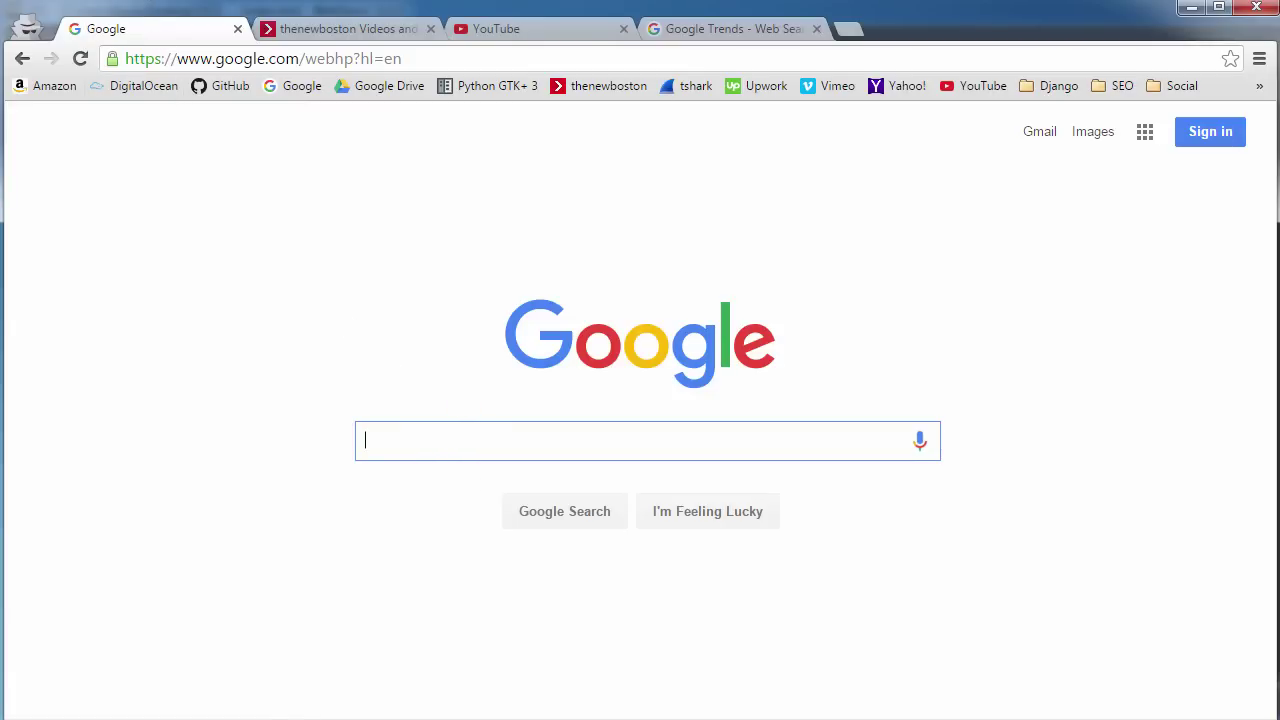
- Switch to YouTube and enter "java" as the search query to bring up its suggestions
{"action": "left_click", "coordinate": [543, 34]}
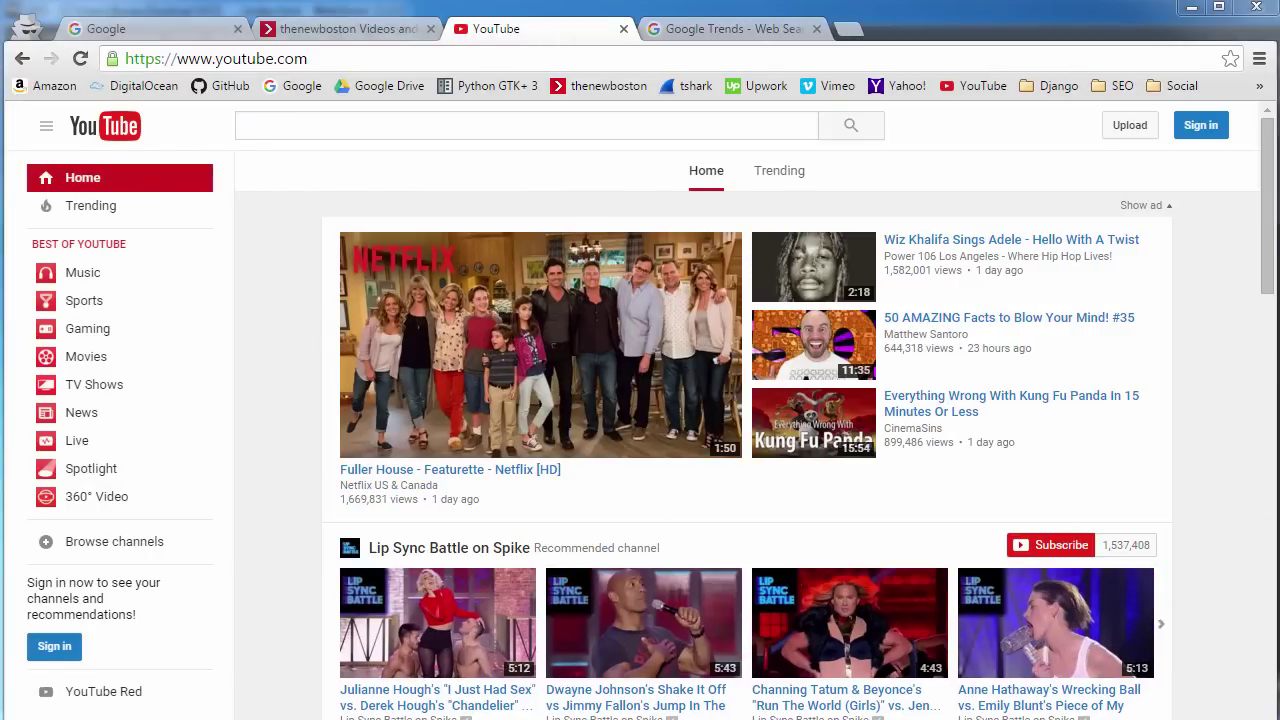
{"action": "left_click", "coordinate": [301, 125]}
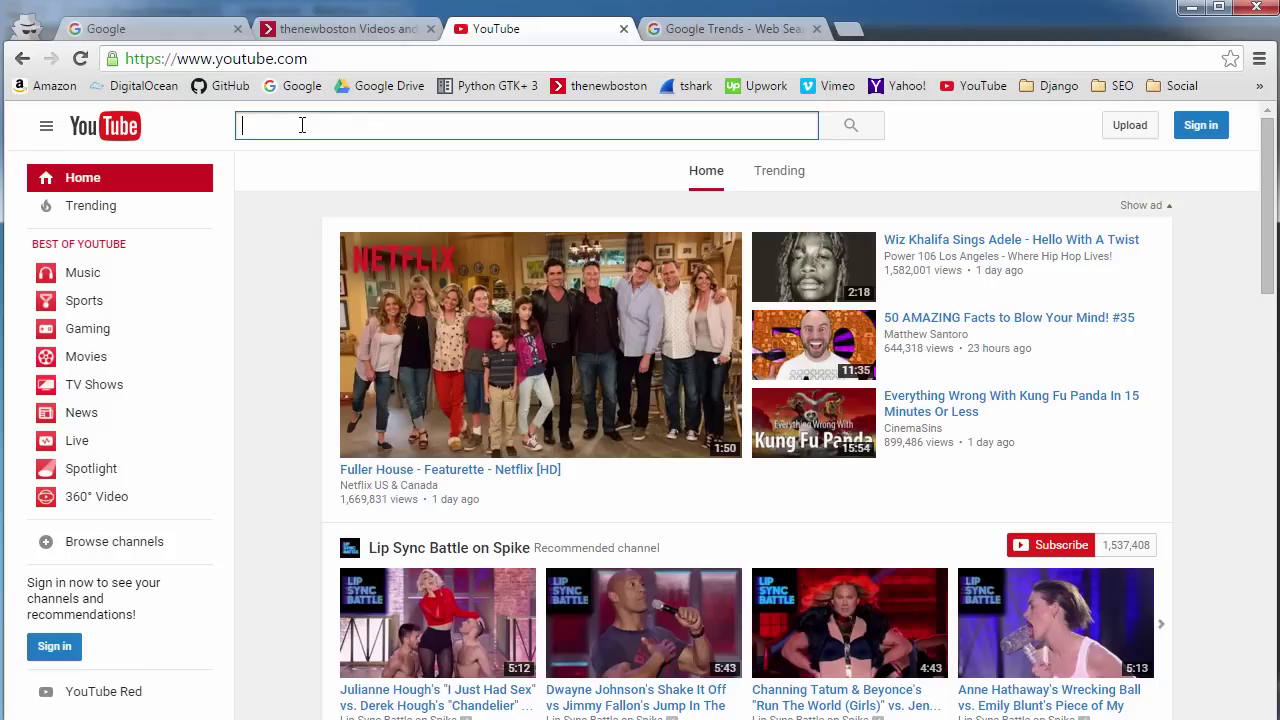
{"action": "left_click", "coordinate": [45, 125]}
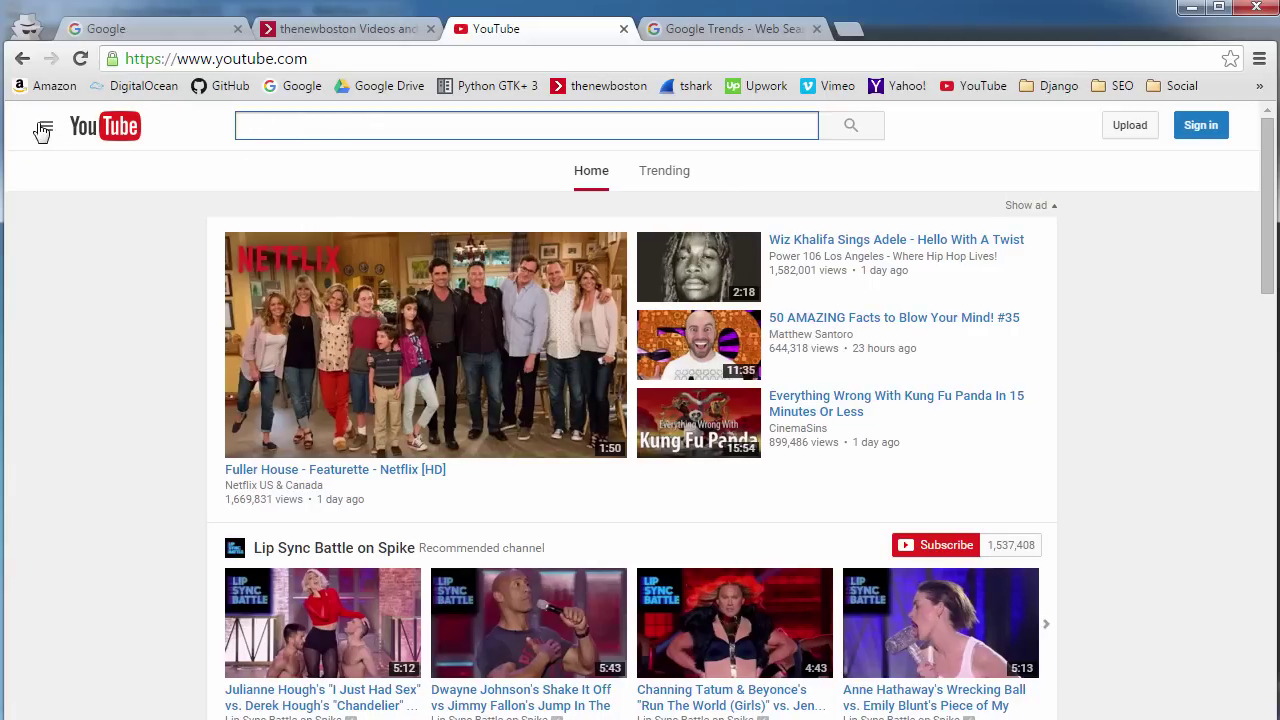
{"action": "left_click", "coordinate": [42, 130]}
{"action": "left_click", "coordinate": [286, 129]}
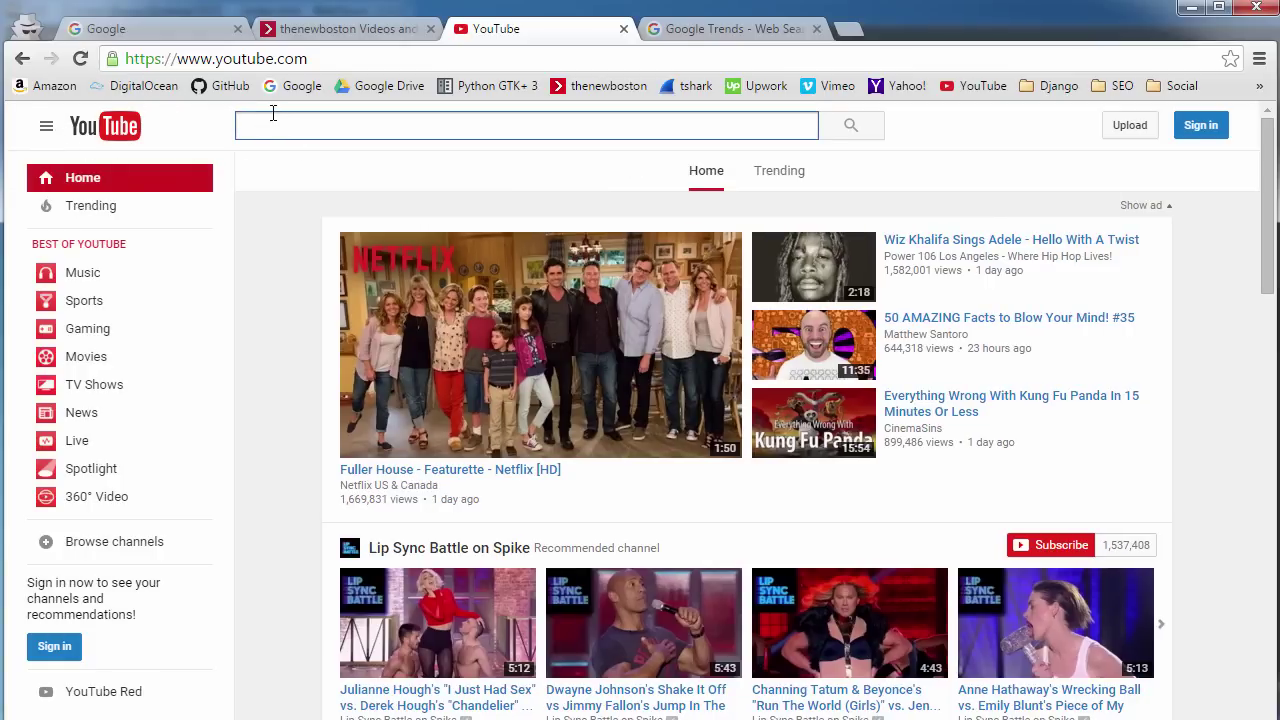
{"action": "type", "text": "java"}
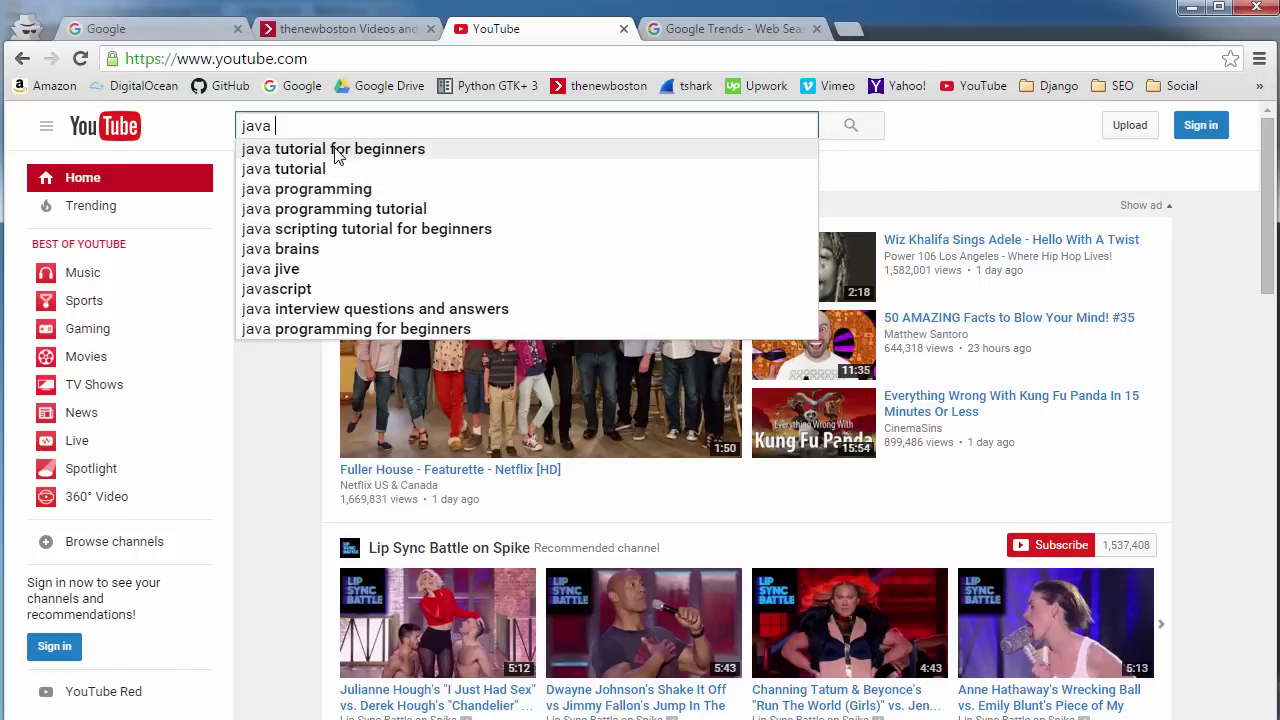
- Search YouTube using the suggestion "java tutorial for beginners" and look through the video results
{"action": "left_click", "coordinate": [337, 152]}
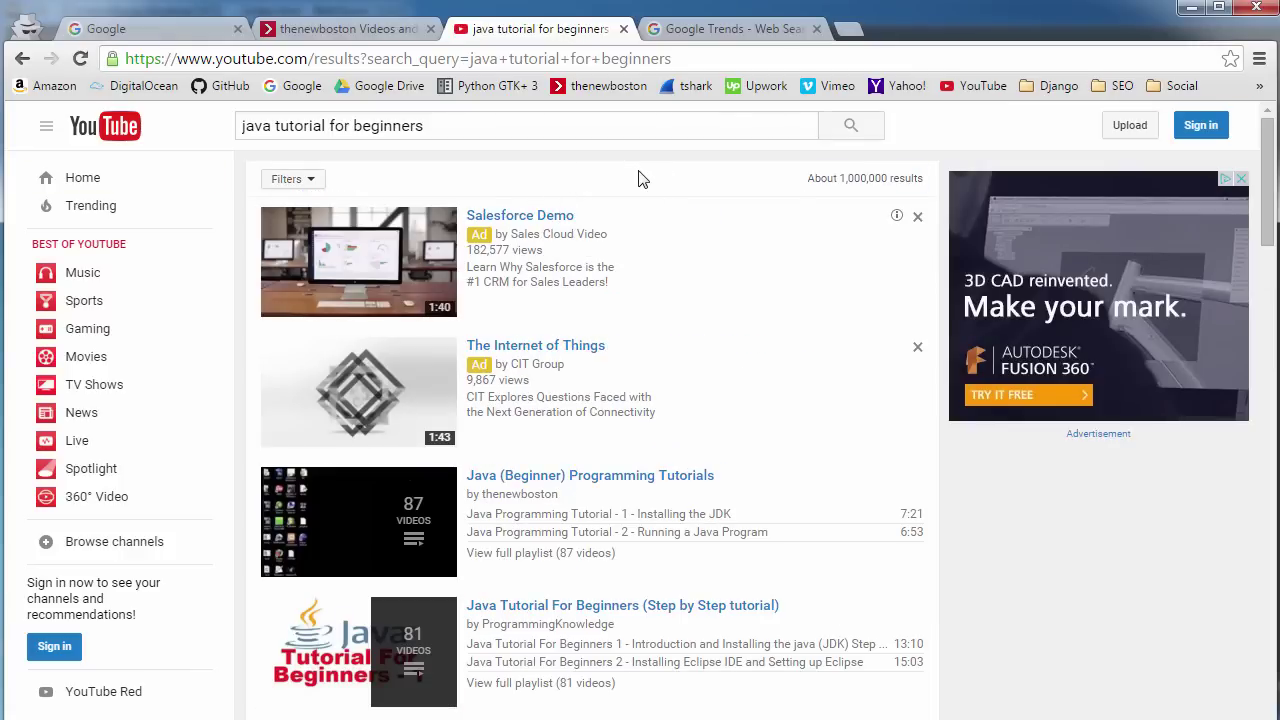
{"action": "scroll", "coordinate": [531, 274], "scroll_direction": "down", "scroll_amount": 2}
{"action": "mouse_move", "coordinate": [405, 328]}
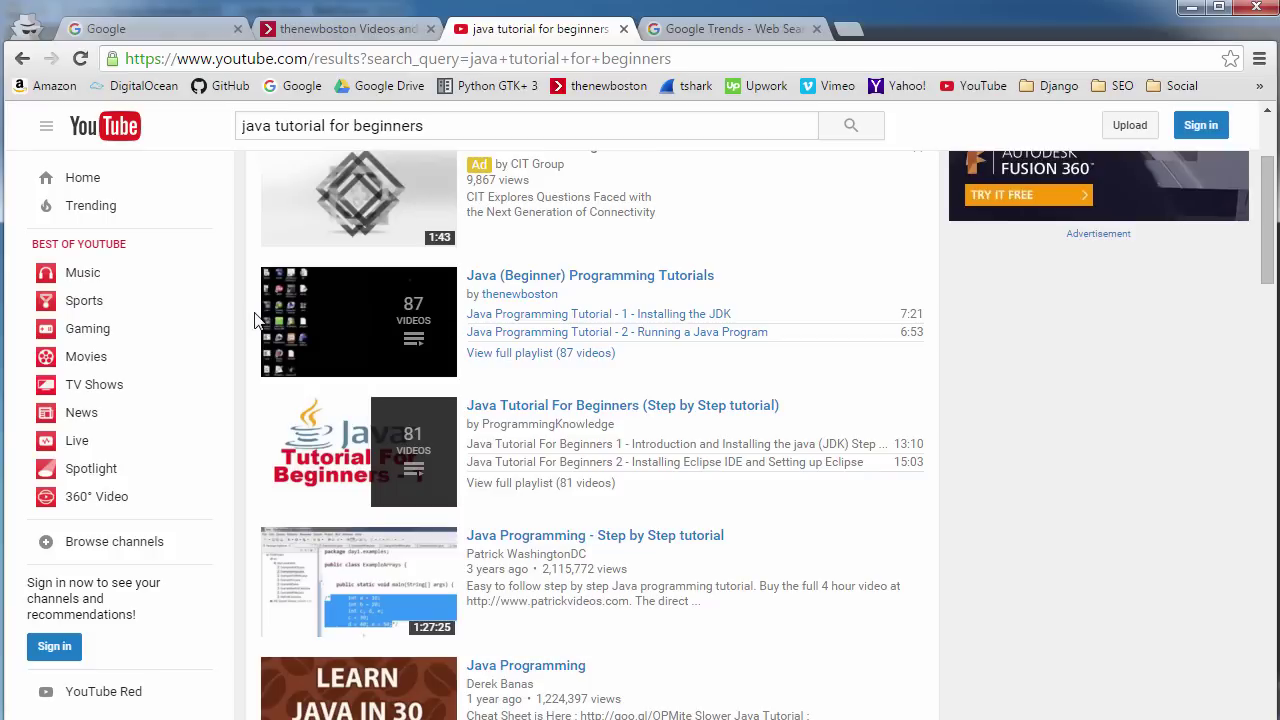
{"action": "scroll", "coordinate": [290, 350], "scroll_direction": "up", "scroll_amount": 2}
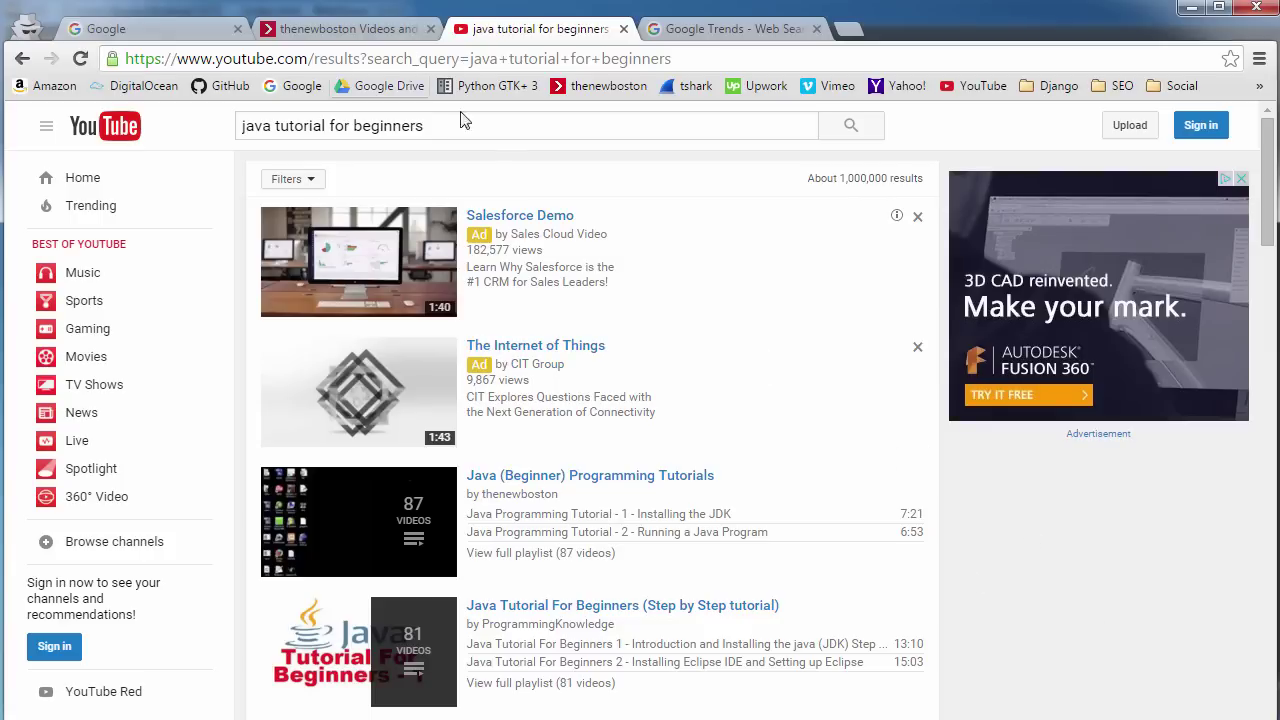
- Switch to Google, search for "java tutorial", and bring up the suggestions for that query
{"action": "left_click", "coordinate": [163, 33]}
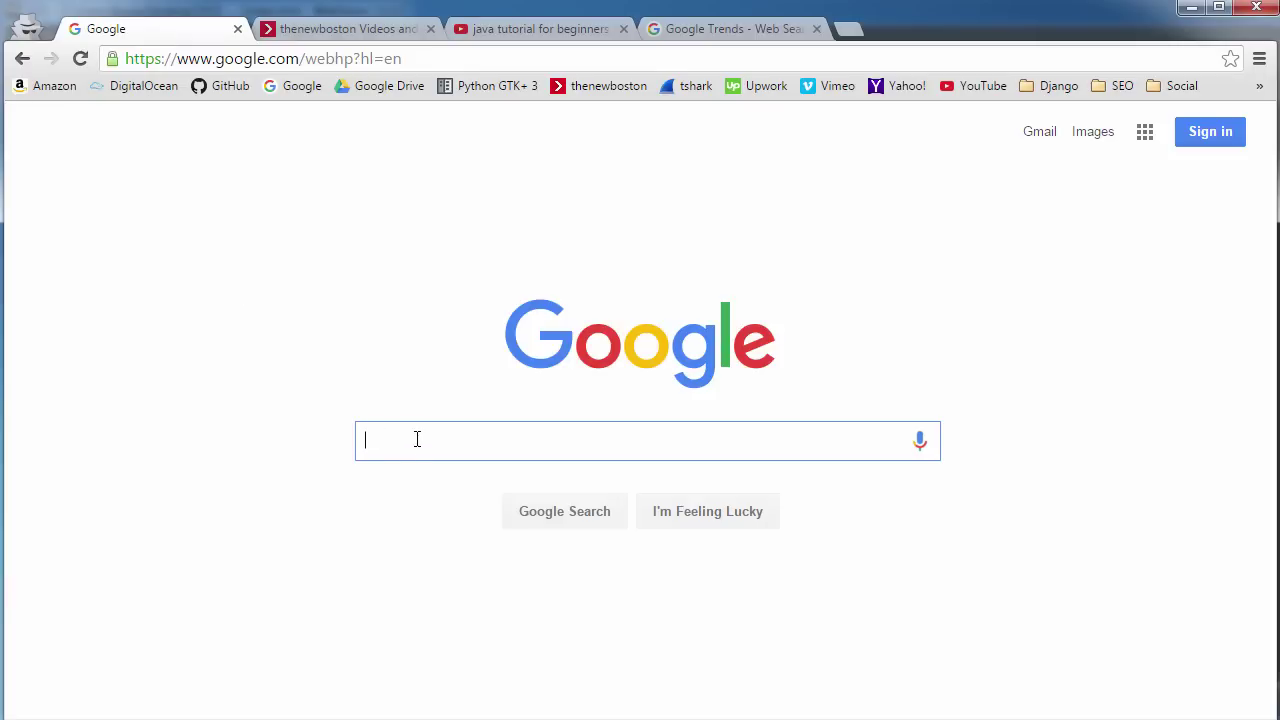
{"action": "type", "text": "java "}
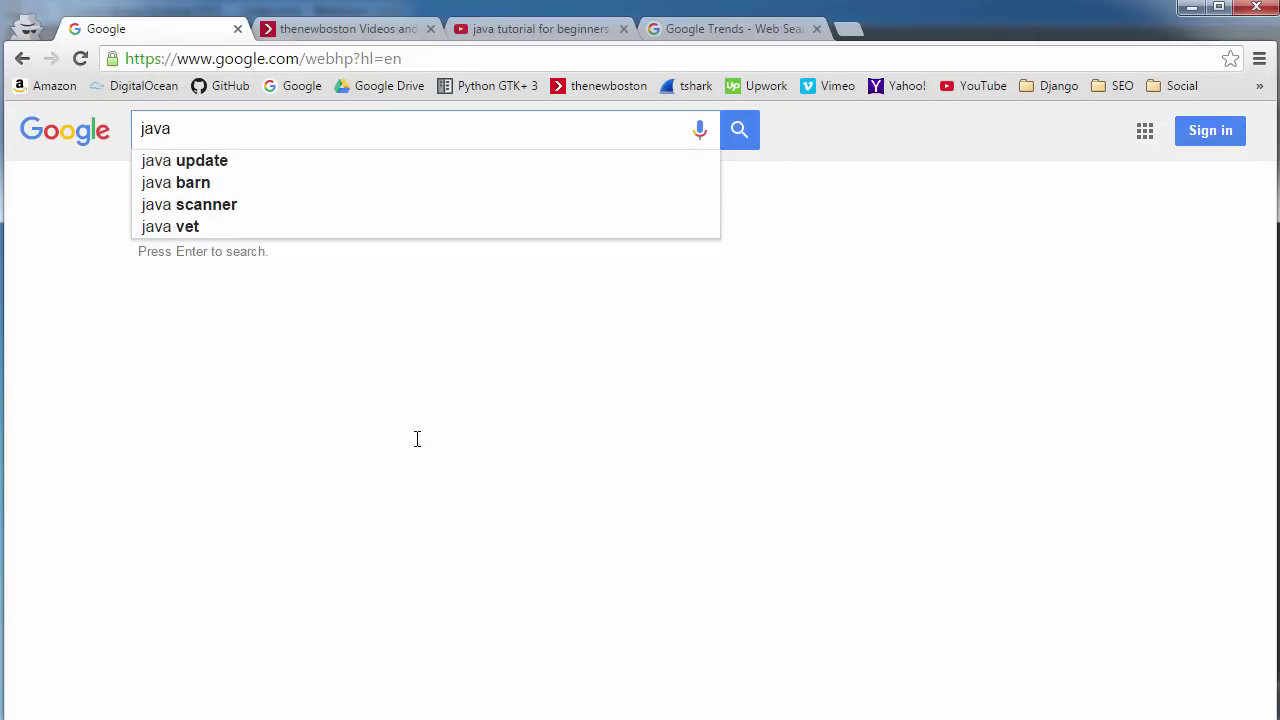
{"action": "type", "text": "tutorial"}
{"action": "key", "text": "Return"}
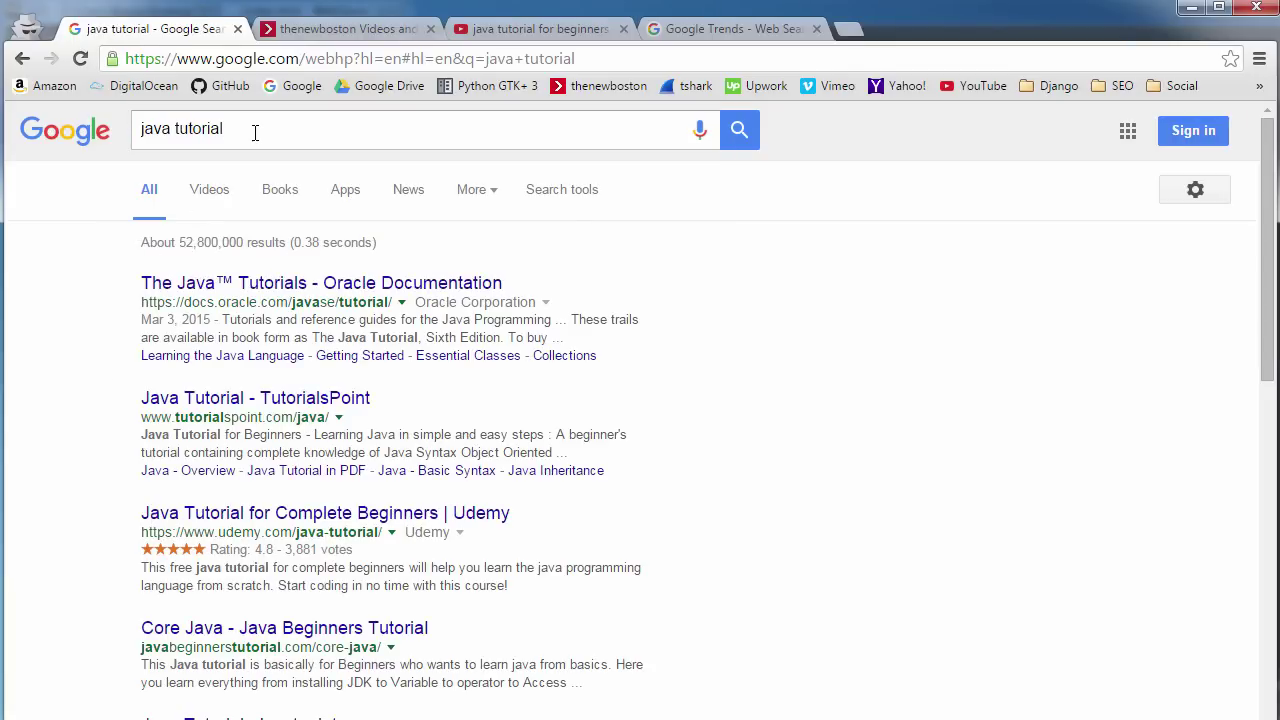
{"action": "double_click", "coordinate": [190, 130]}
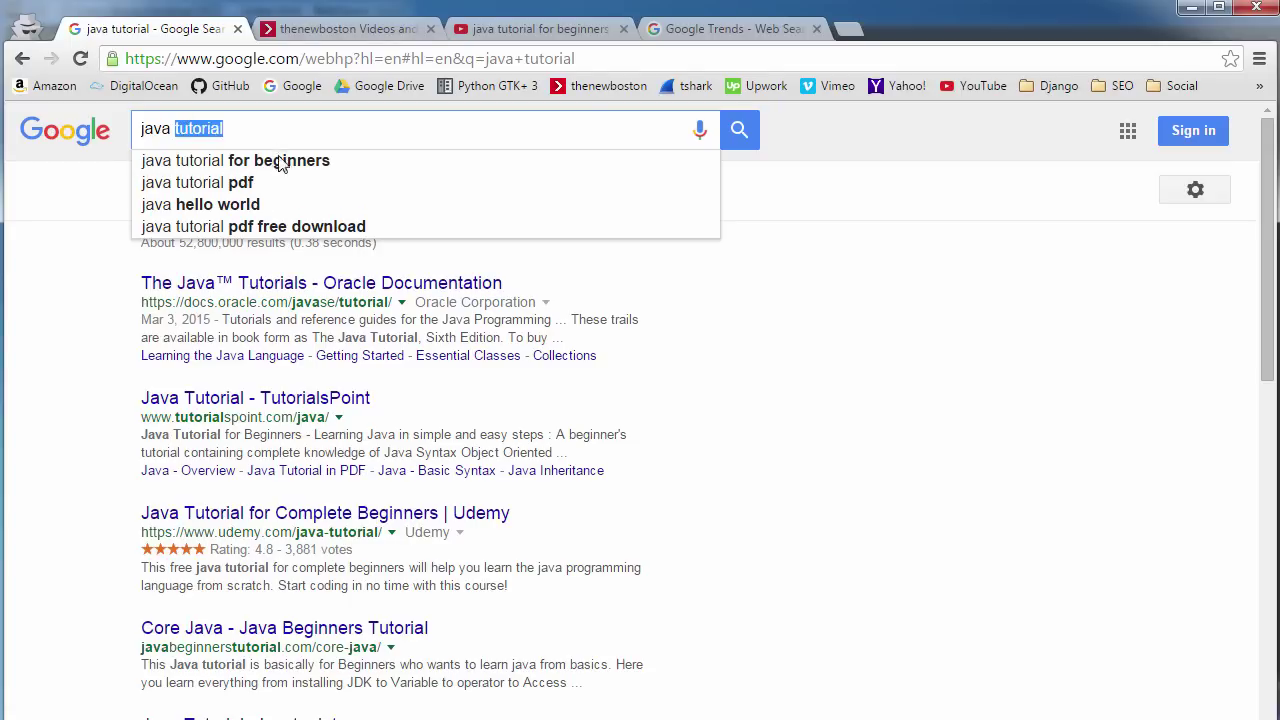
{"action": "left_click", "coordinate": [860, 318]}
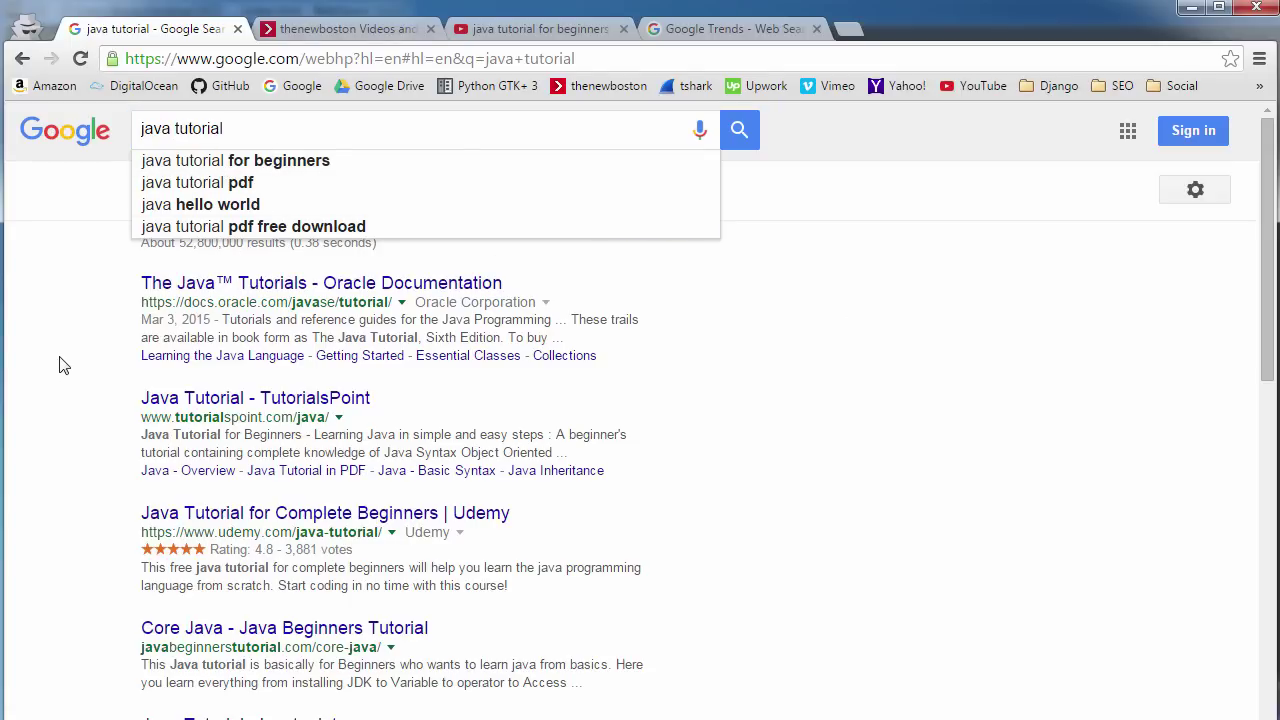
- Look through the Google results for "java tutorial" and the related searches listed beneath them
{"action": "scroll", "coordinate": [65, 361], "scroll_direction": "down", "scroll_amount": 9}
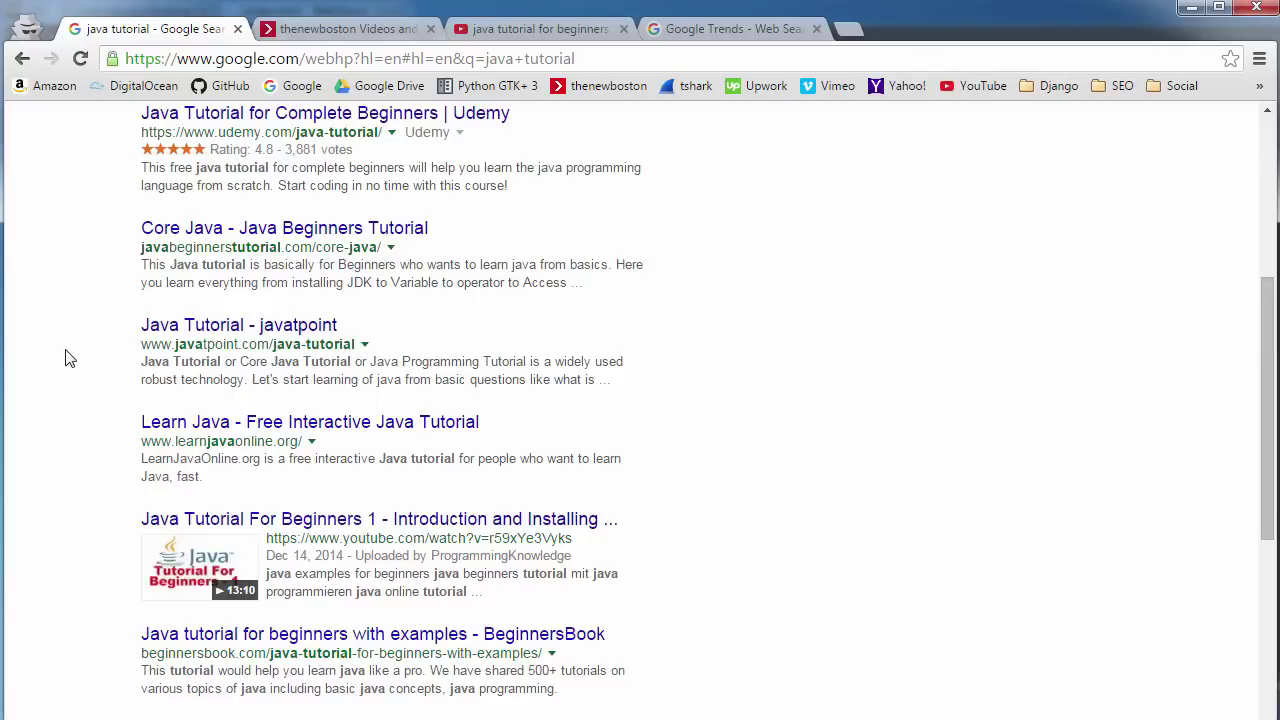
{"action": "scroll", "coordinate": [70, 345], "scroll_direction": "up", "scroll_amount": 3}
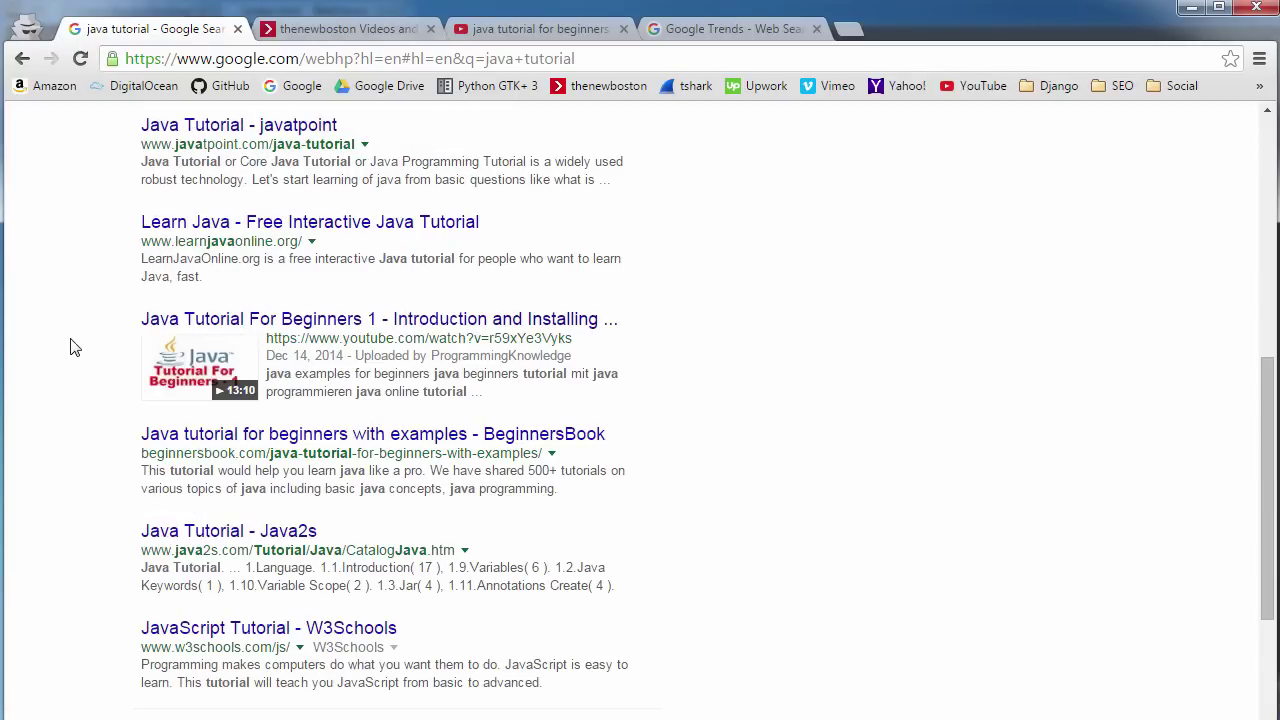
{"action": "scroll", "coordinate": [72, 320], "scroll_direction": "down", "scroll_amount": 1}
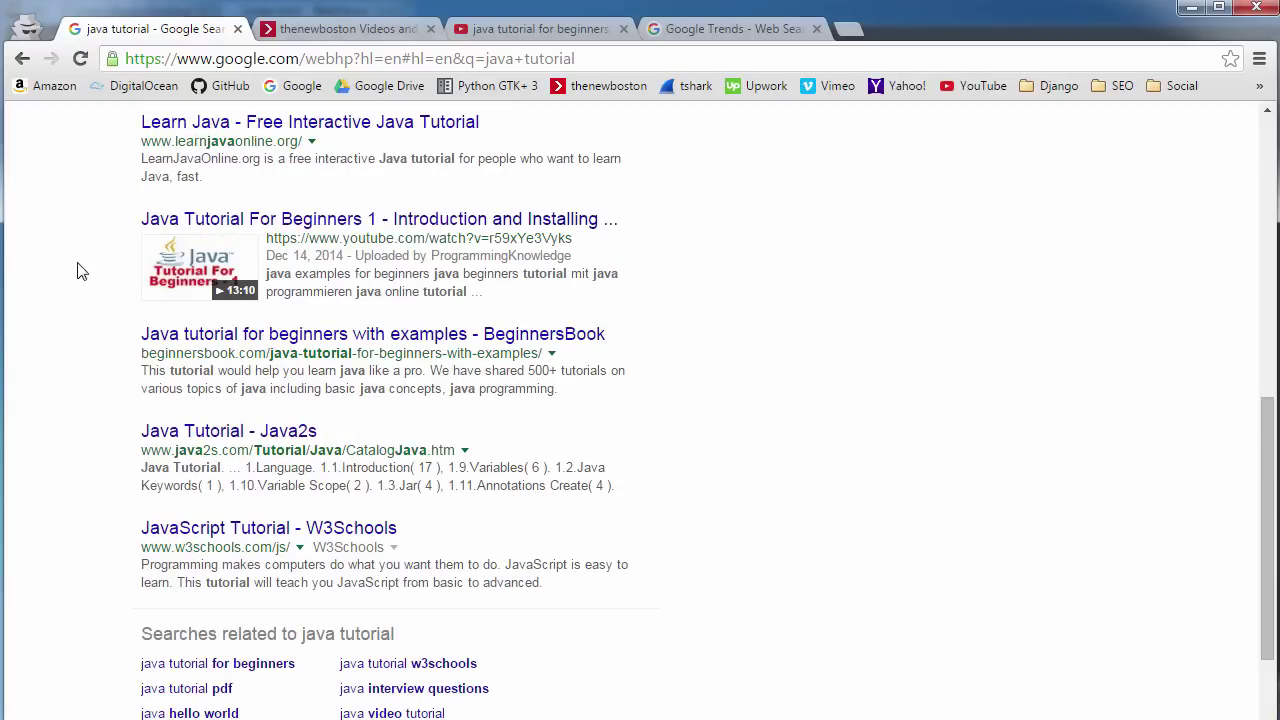
{"action": "scroll", "coordinate": [80, 230], "scroll_direction": "down", "scroll_amount": 2}
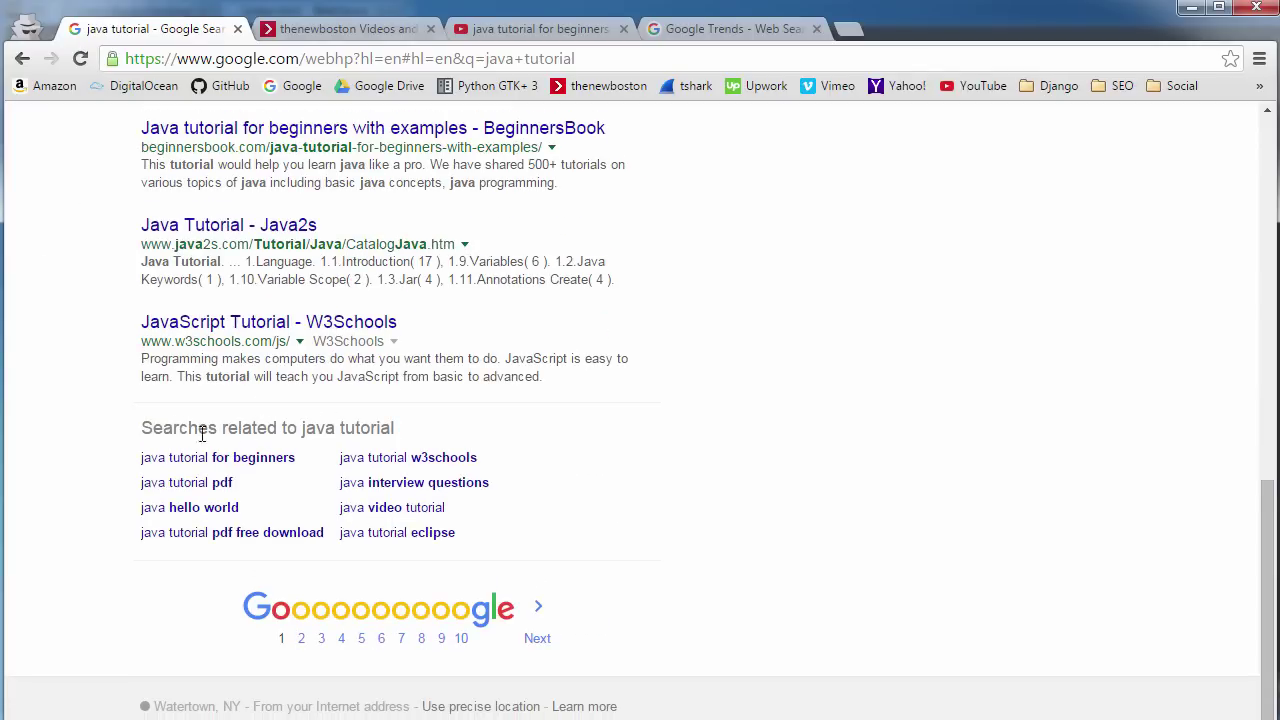
{"action": "left_click_drag", "start_coordinate": [143, 425], "coordinate": [393, 428]}
{"action": "left_click", "coordinate": [333, 426]}
{"action": "scroll", "coordinate": [409, 316], "scroll_direction": "up", "scroll_amount": 15}
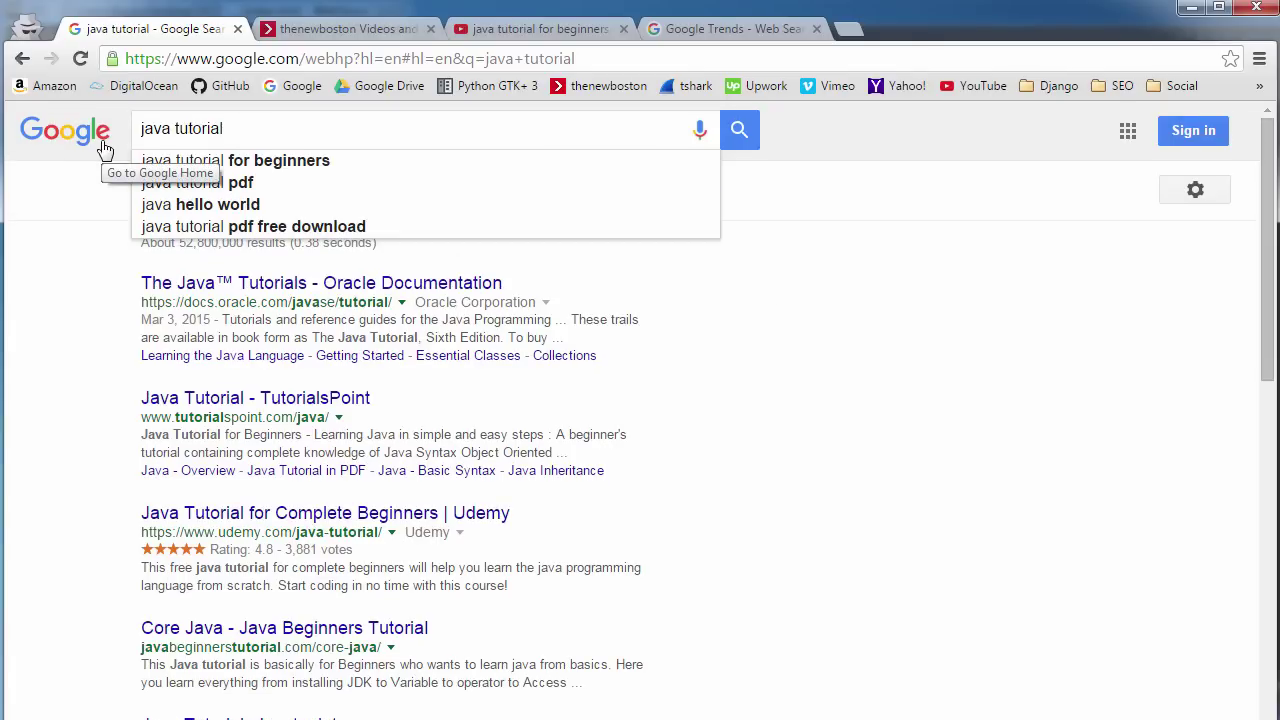
- Check the YouTube results for "java tutorial for beginners" against the Google results for "java tutorial"
{"action": "left_click", "coordinate": [530, 35]}
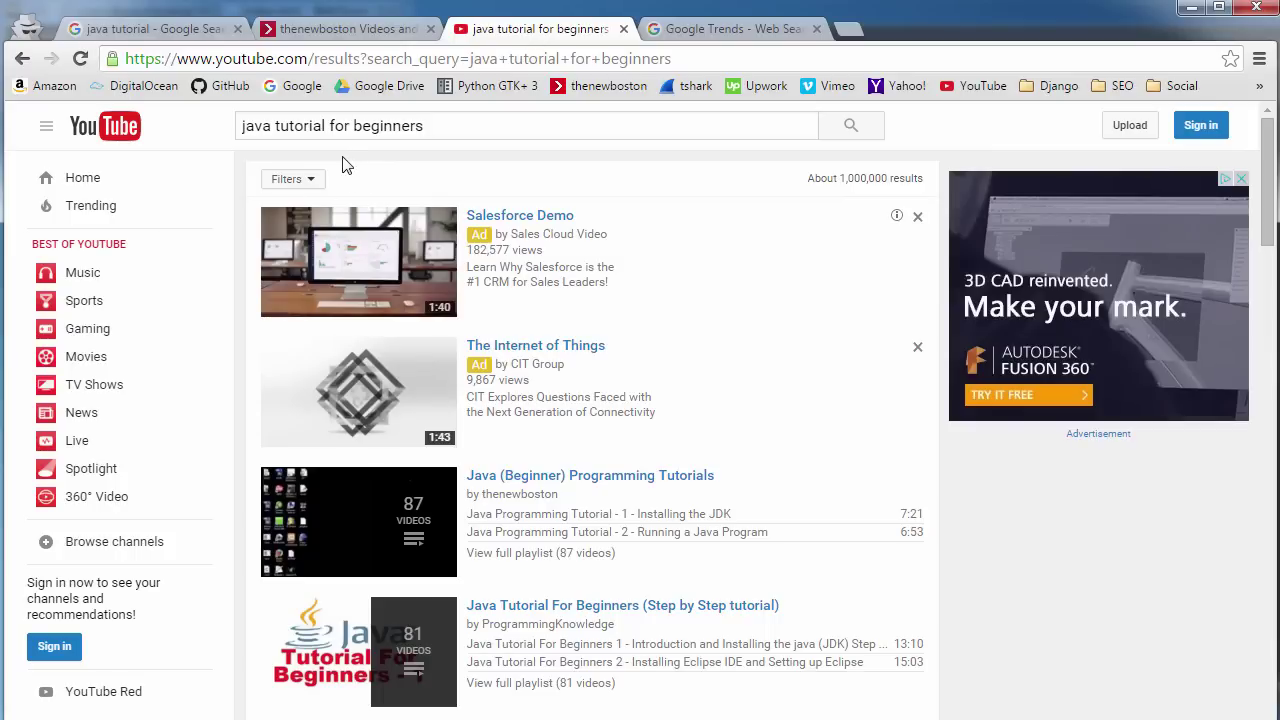
{"action": "left_click", "coordinate": [110, 30]}
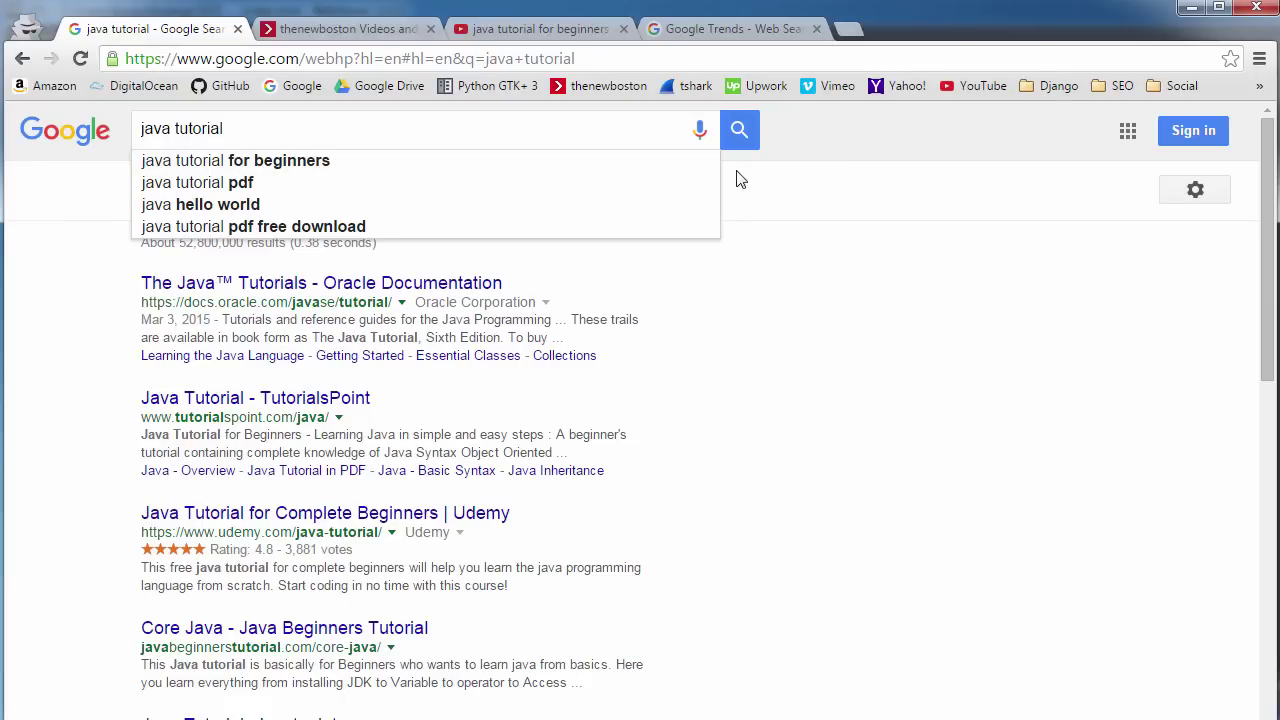
{"action": "left_click", "coordinate": [739, 132]}
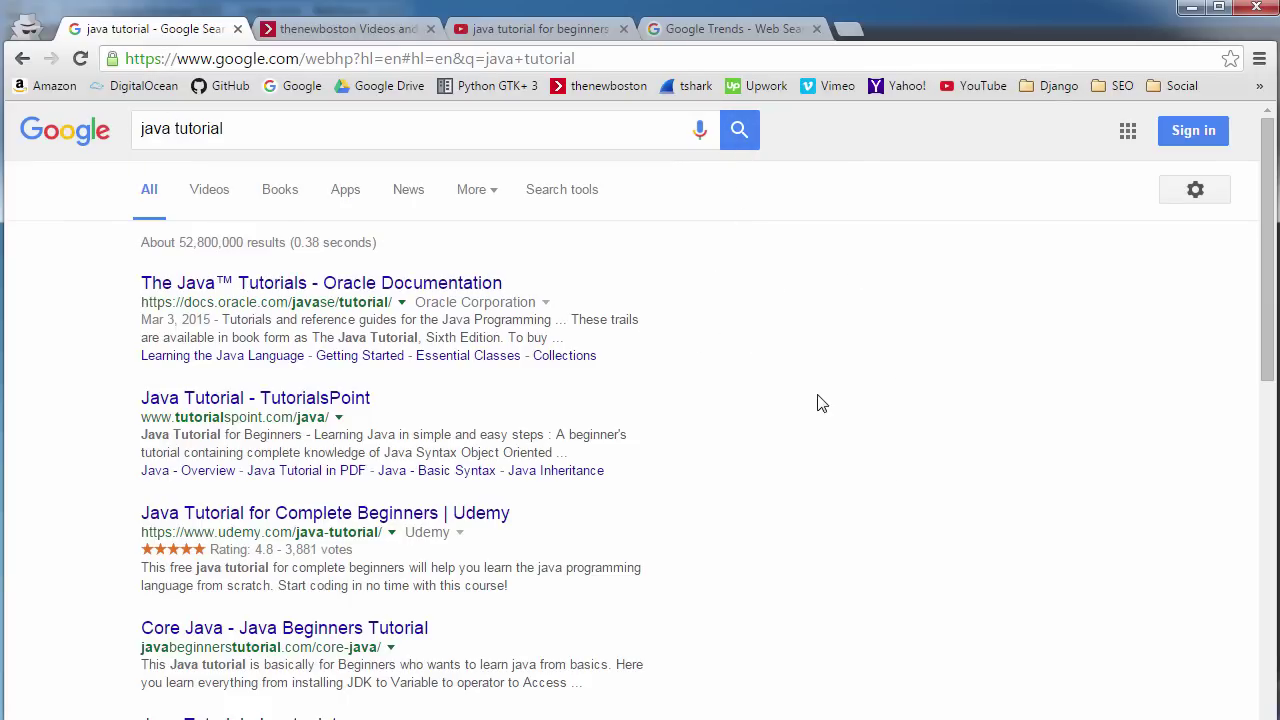
{"action": "scroll", "coordinate": [817, 403], "scroll_direction": "down", "scroll_amount": 10}
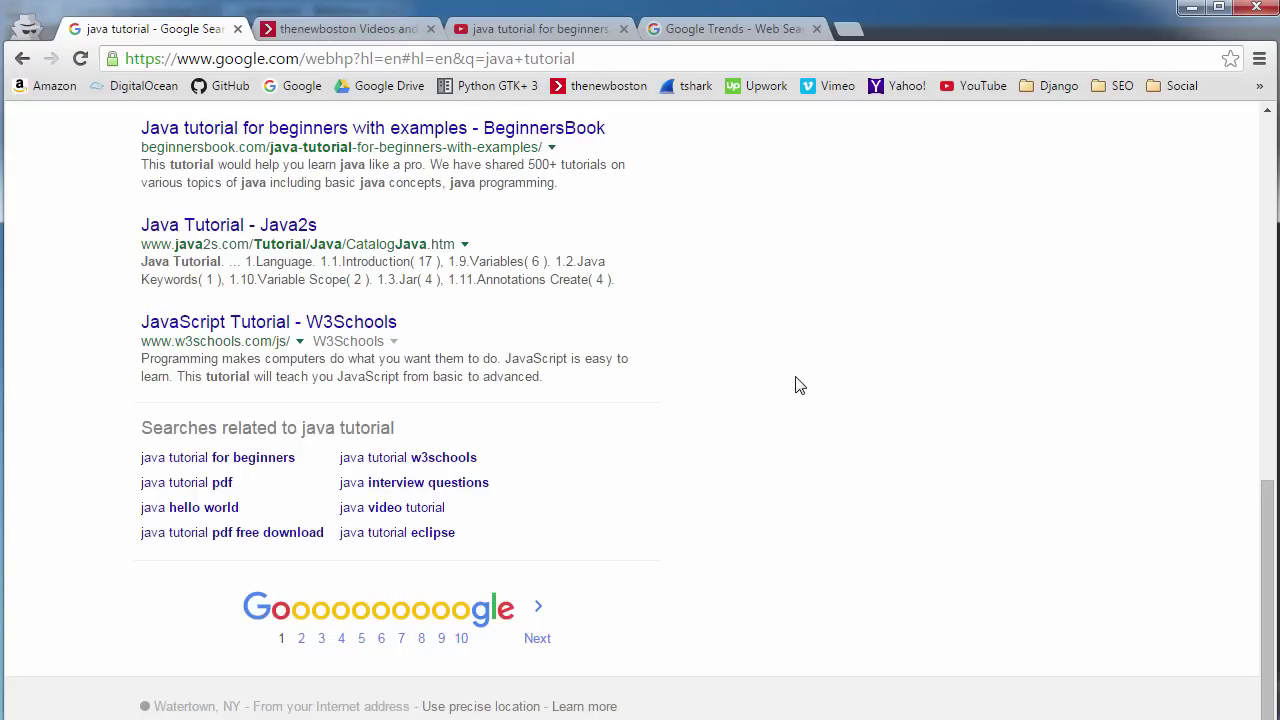
{"action": "scroll", "coordinate": [343, 316], "scroll_direction": "up", "scroll_amount": 4}
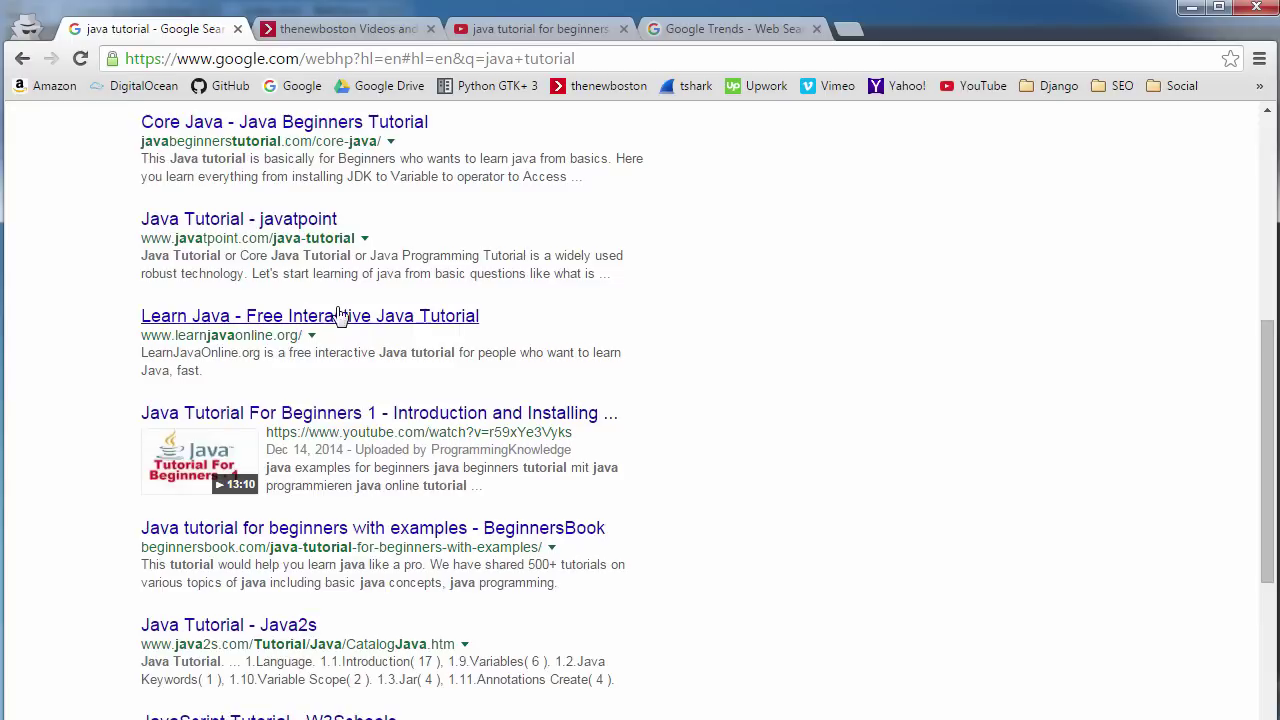
{"action": "scroll", "coordinate": [343, 316], "scroll_direction": "up", "scroll_amount": 5}
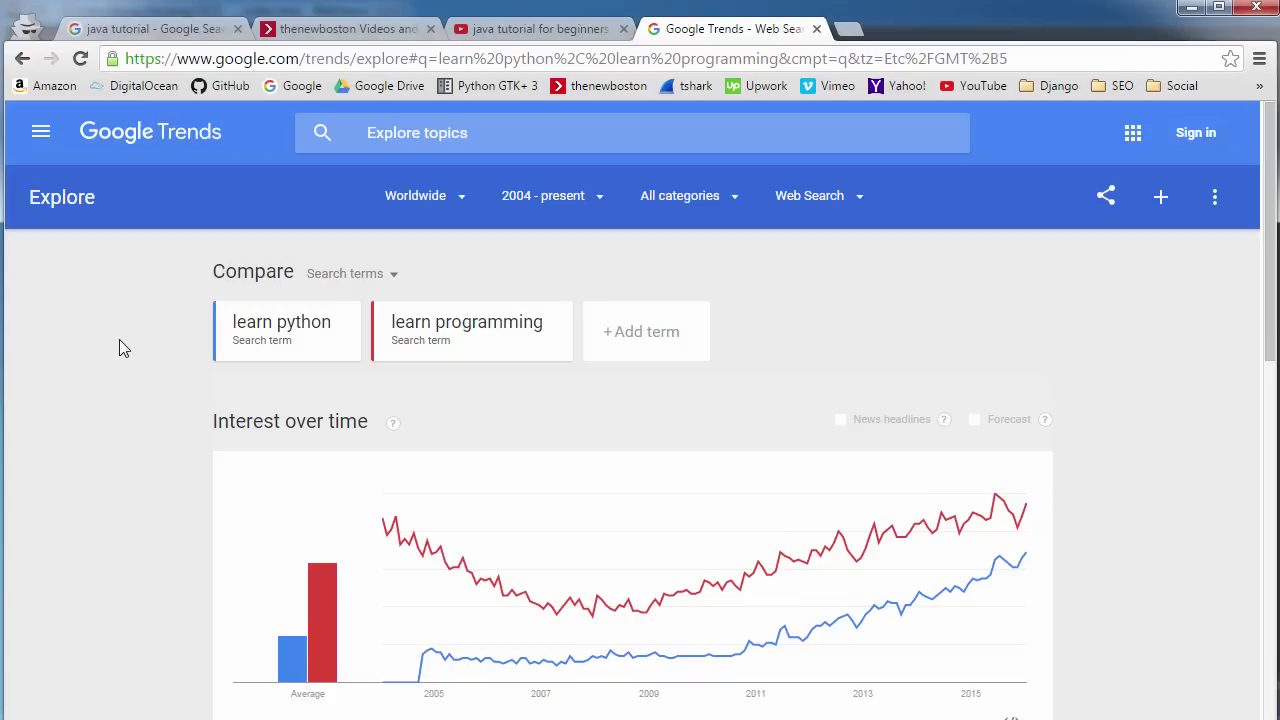
- Examine the Google Trends interest over time for "learn python" and "learn programming", and return to the thenewboston videos page
{"action": "scroll", "coordinate": [200, 415], "scroll_direction": "down", "scroll_amount": 2}
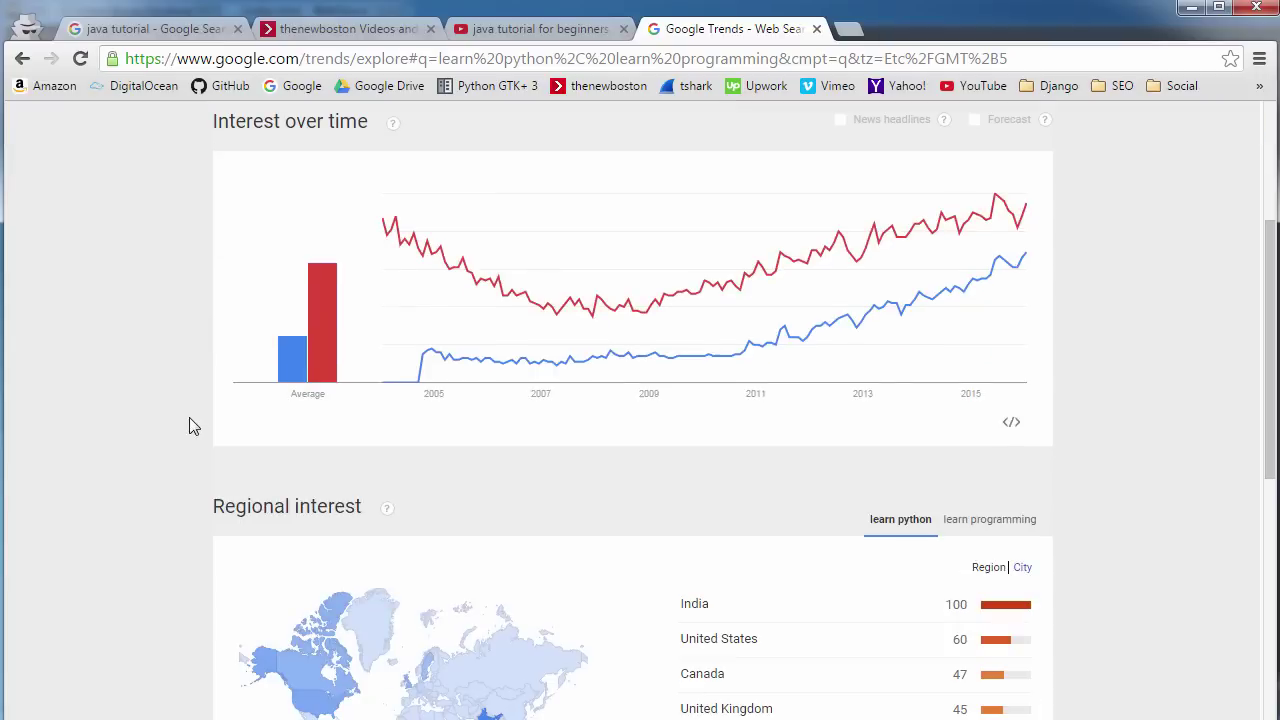
{"action": "scroll", "coordinate": [180, 420], "scroll_direction": "up", "scroll_amount": 1}
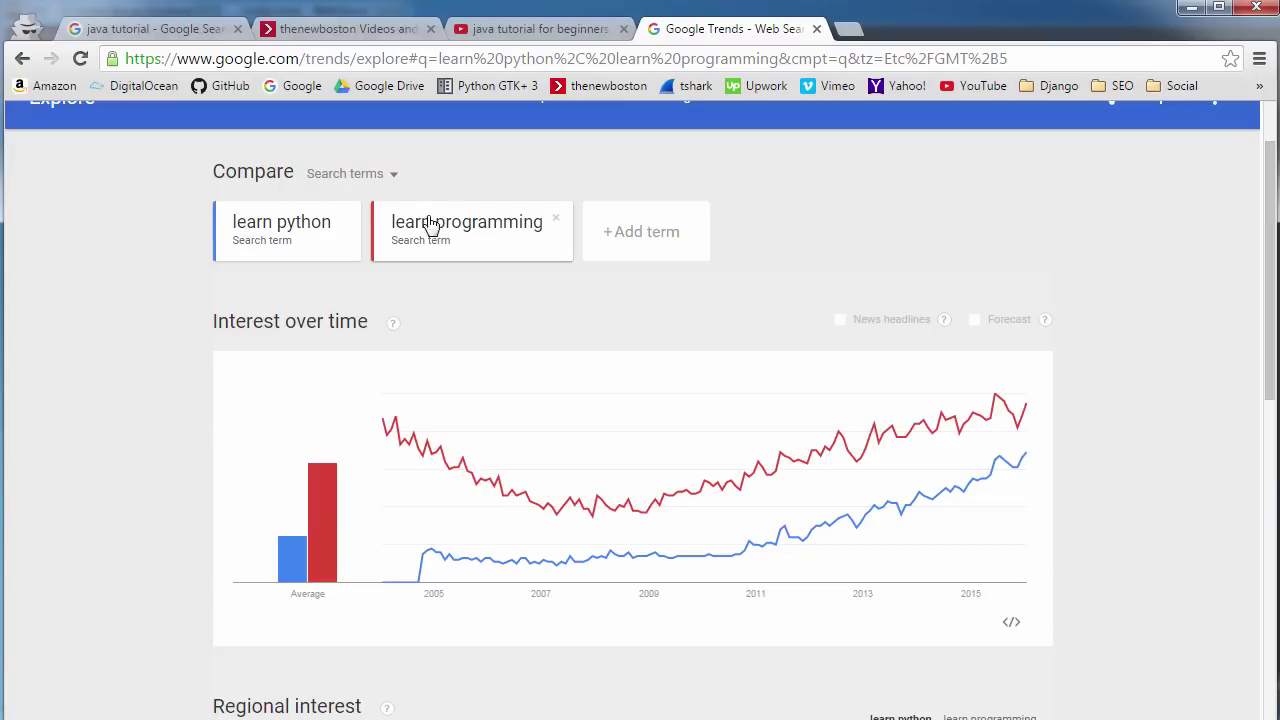
{"action": "scroll", "coordinate": [410, 289], "scroll_direction": "up", "scroll_amount": 1}
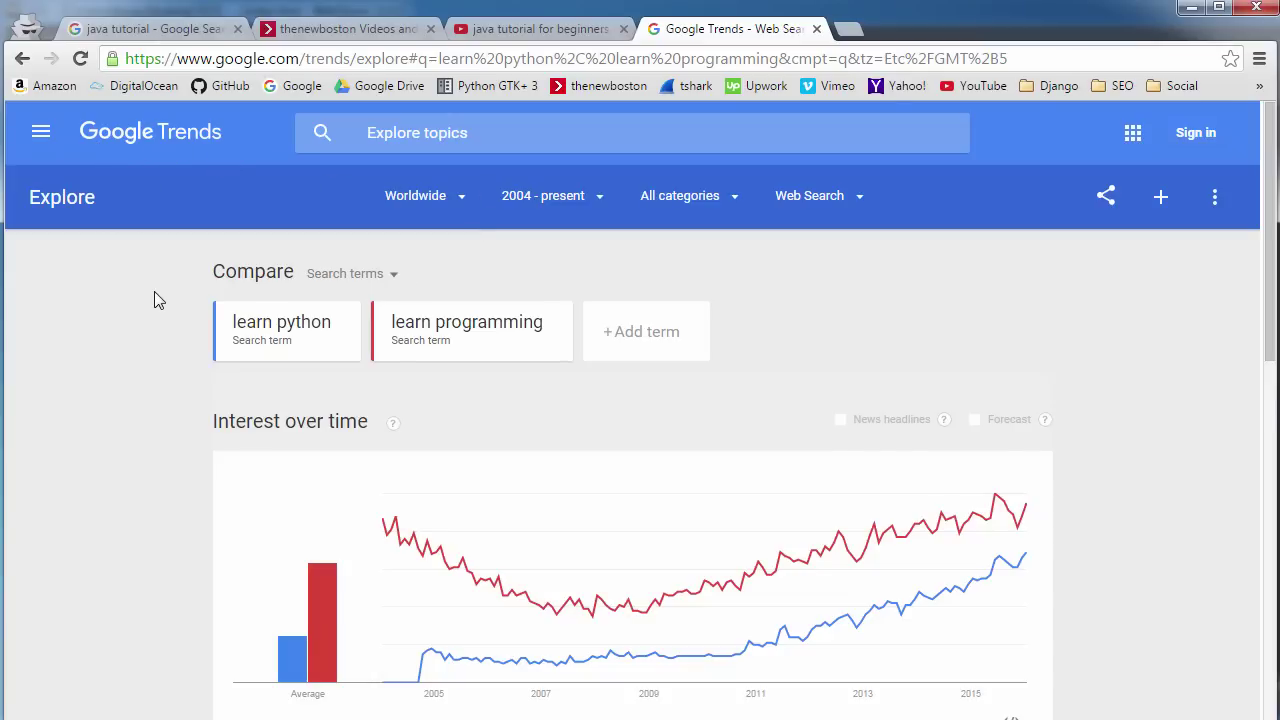
{"action": "scroll", "coordinate": [160, 340], "scroll_direction": "down", "scroll_amount": 2}
{"action": "scroll", "coordinate": [172, 403], "scroll_direction": "up", "scroll_amount": 1}
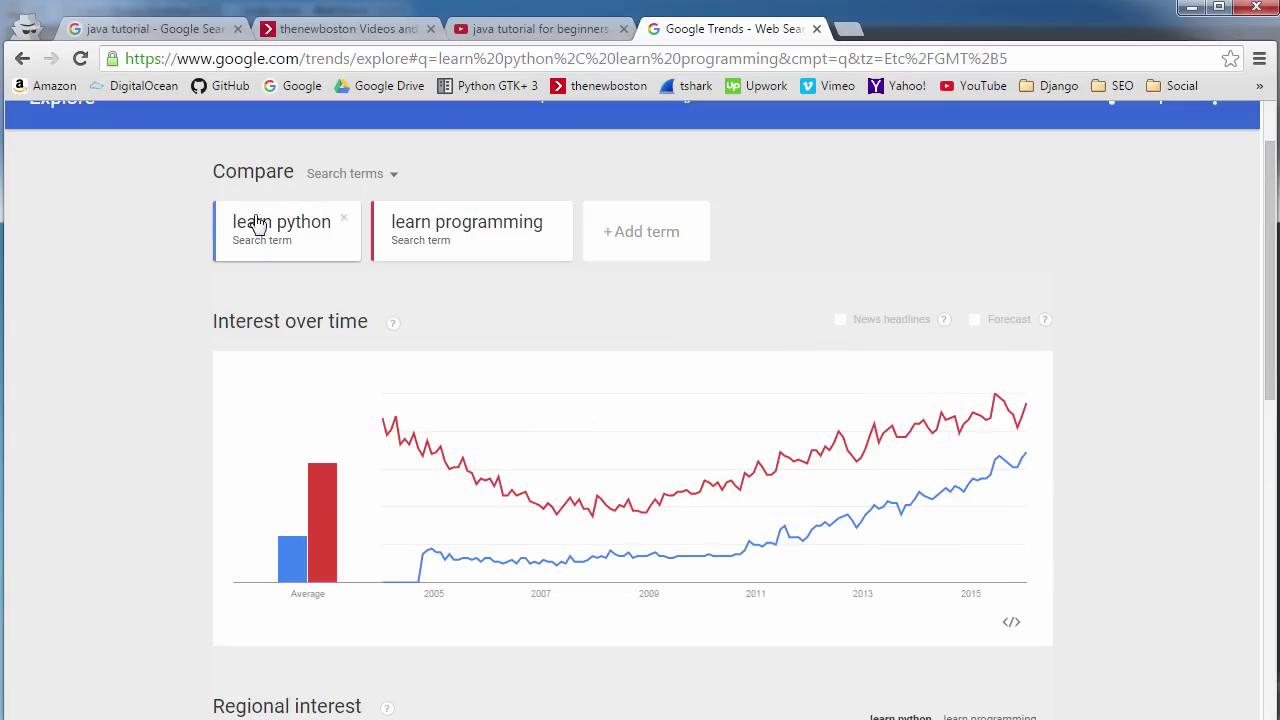
{"action": "scroll", "coordinate": [218, 288], "scroll_direction": "down", "scroll_amount": 1}
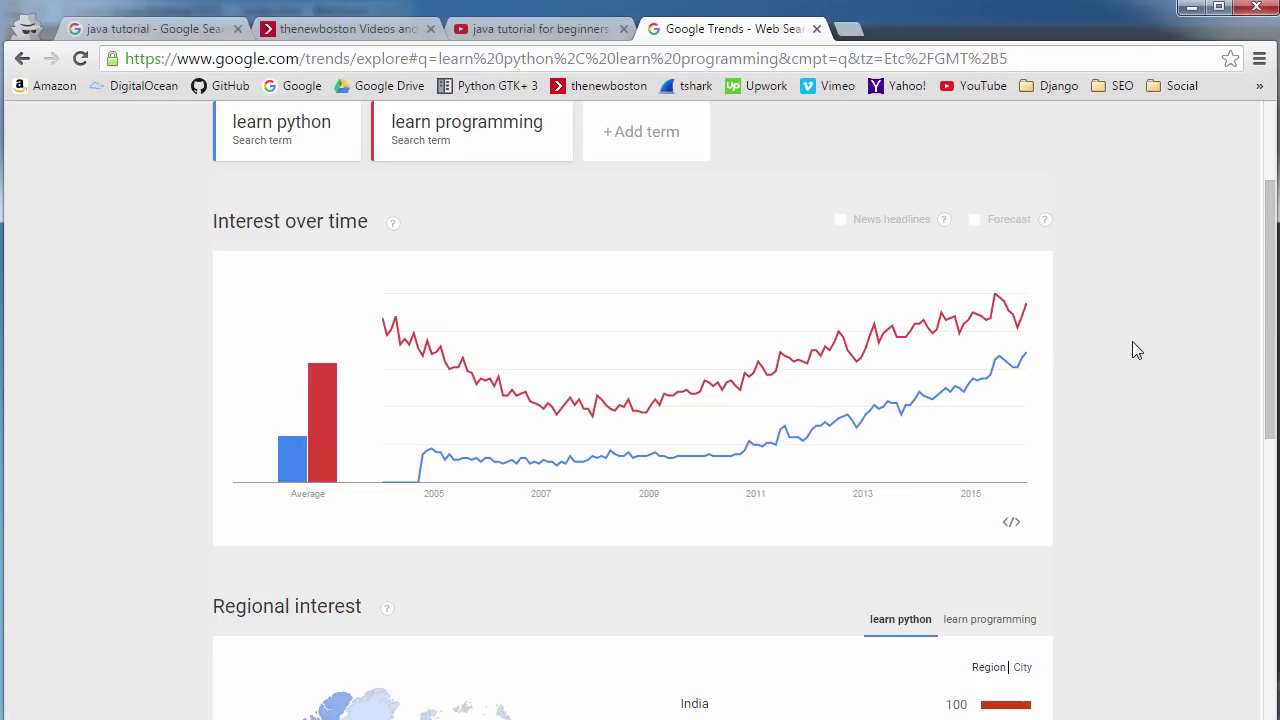
{"action": "scroll", "coordinate": [1132, 341], "scroll_direction": "up", "scroll_amount": 1}
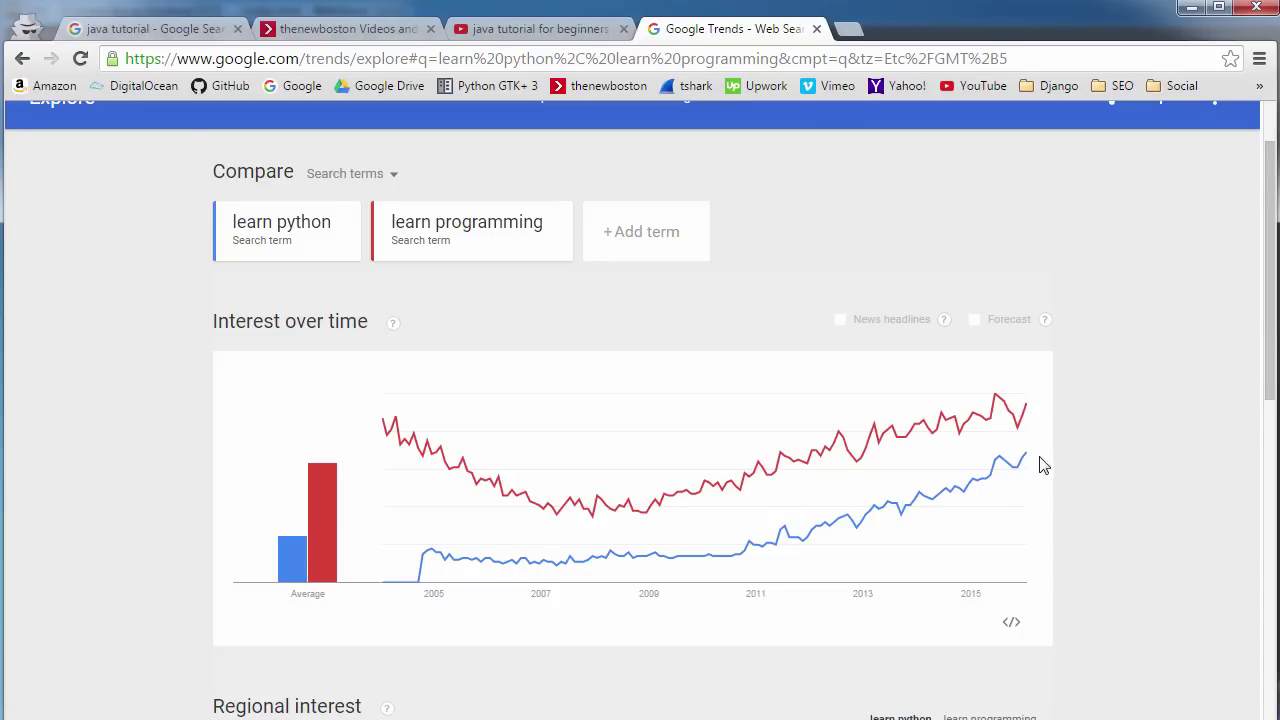
{"action": "mouse_move", "coordinate": [1025, 467]}
{"action": "mouse_move", "coordinate": [1018, 418]}
{"action": "left_click", "coordinate": [340, 30]}
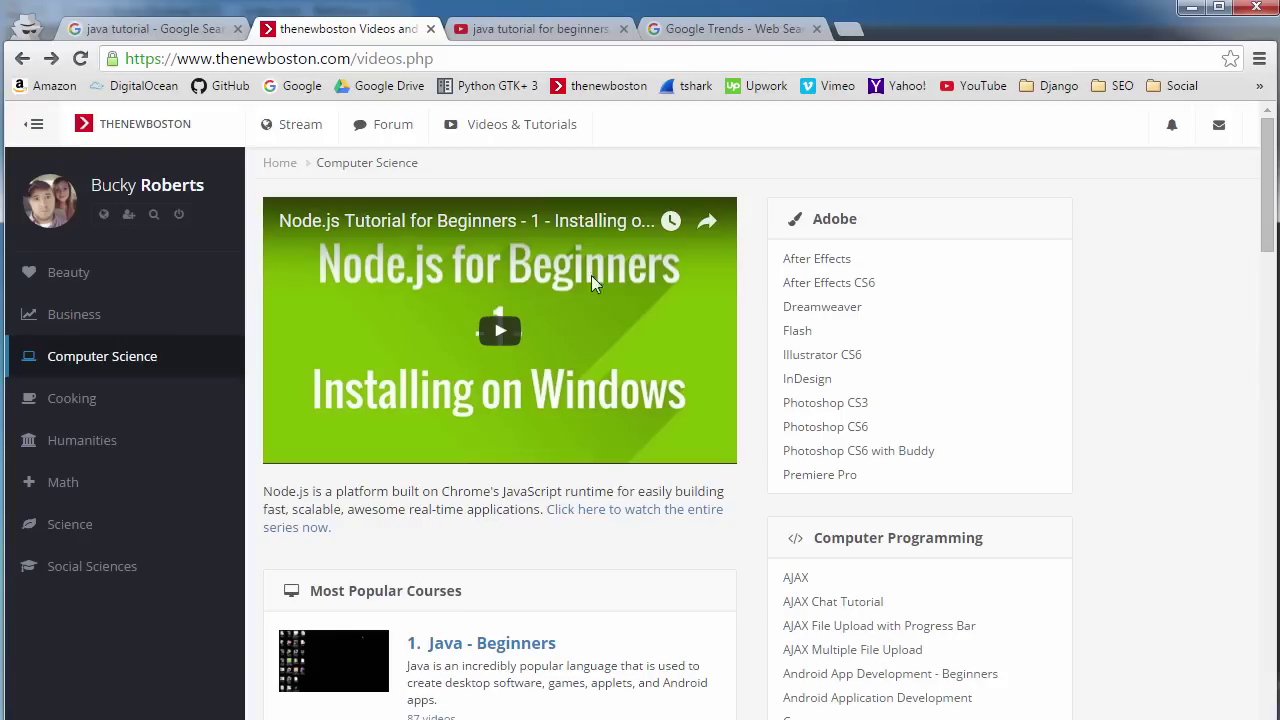